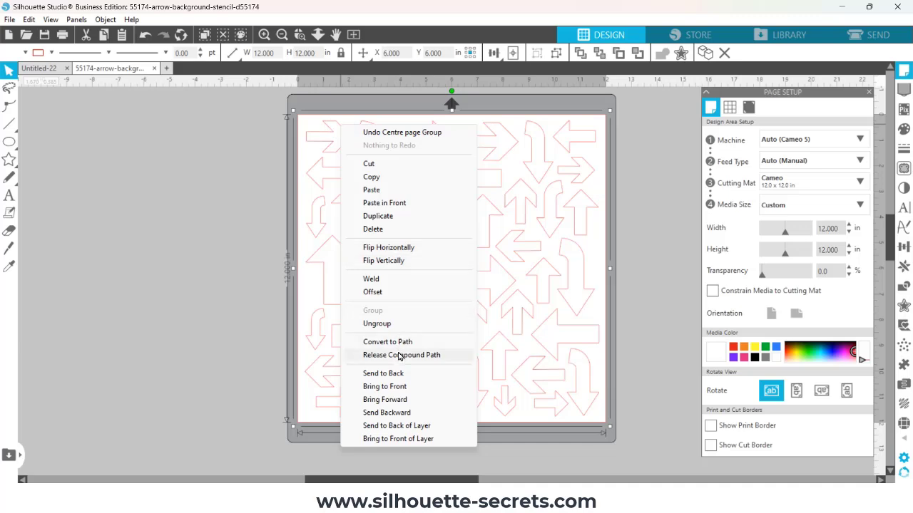
# Release the arrow stencil's compound path and ungroup it into separate shapes
pyautogui.click(401, 354)
pyautogui.rightClick(568, 223)
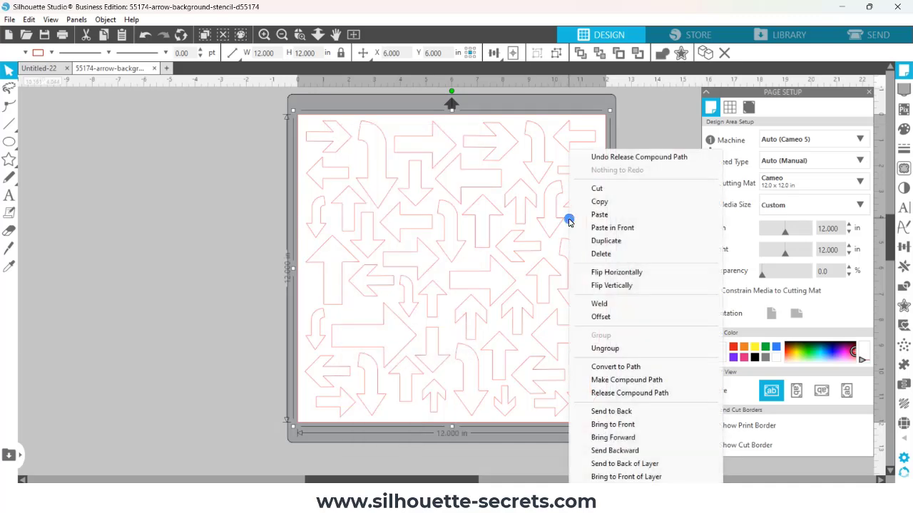
pyautogui.click(605, 347)
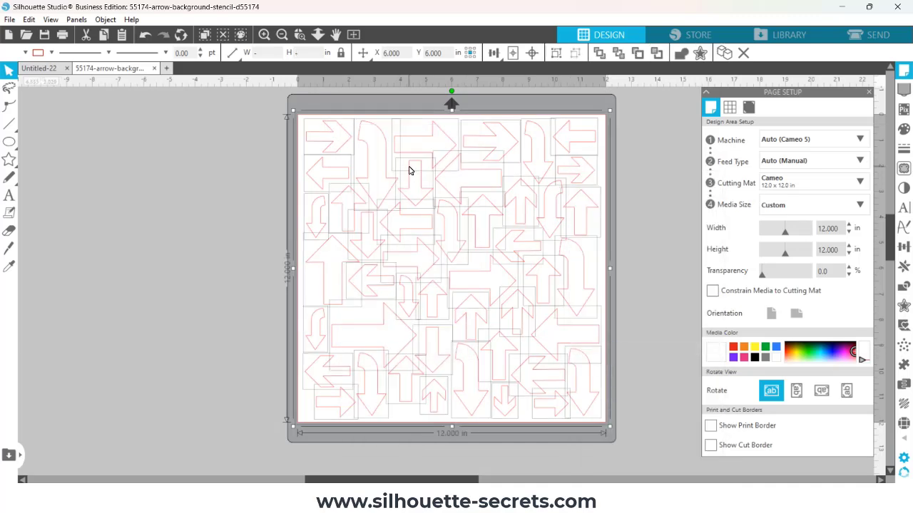
# Fill all the arrows blue, leaving the background square out of the selection
pyautogui.keyDown('shift'); pyautogui.click(298, 125); pyautogui.keyUp('shift')
pyautogui.click(25, 54)
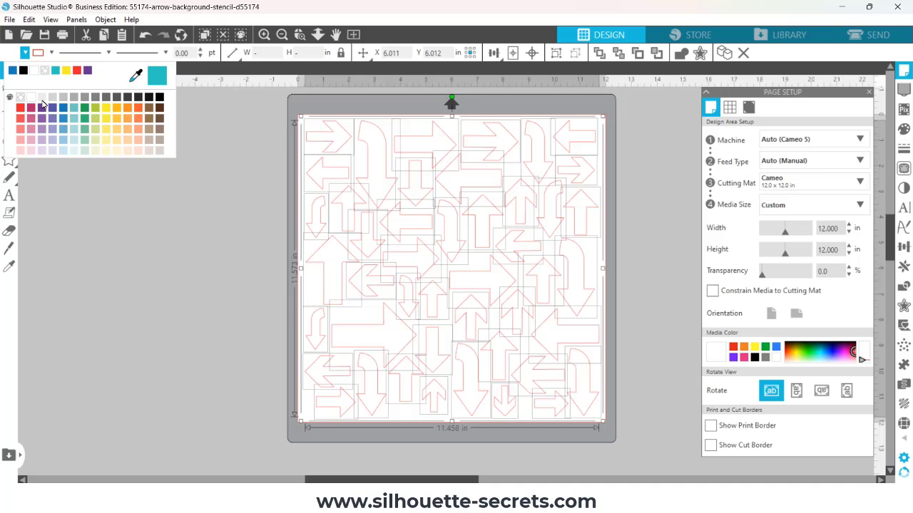
pyautogui.click(63, 107)
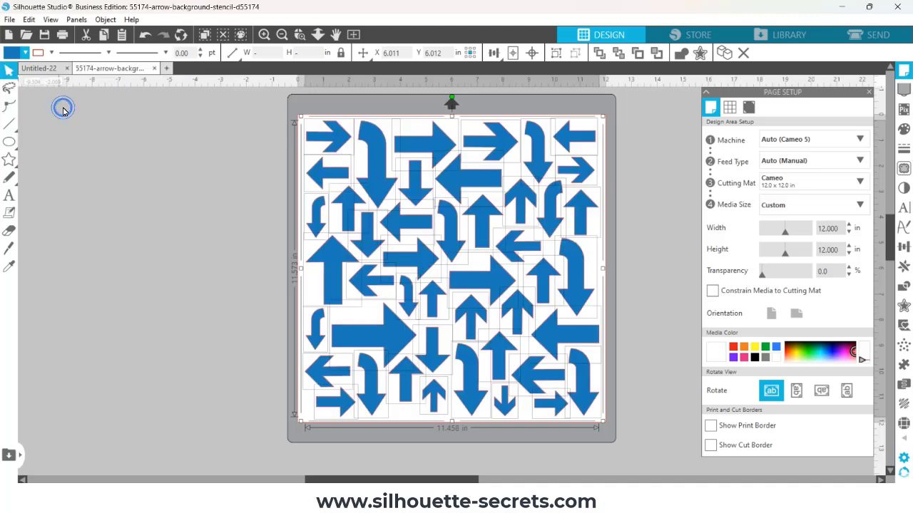
# Fill the 12-inch background square behind the arrows with black
pyautogui.click(142, 119)
pyautogui.hotkey('ctrl', 'a')
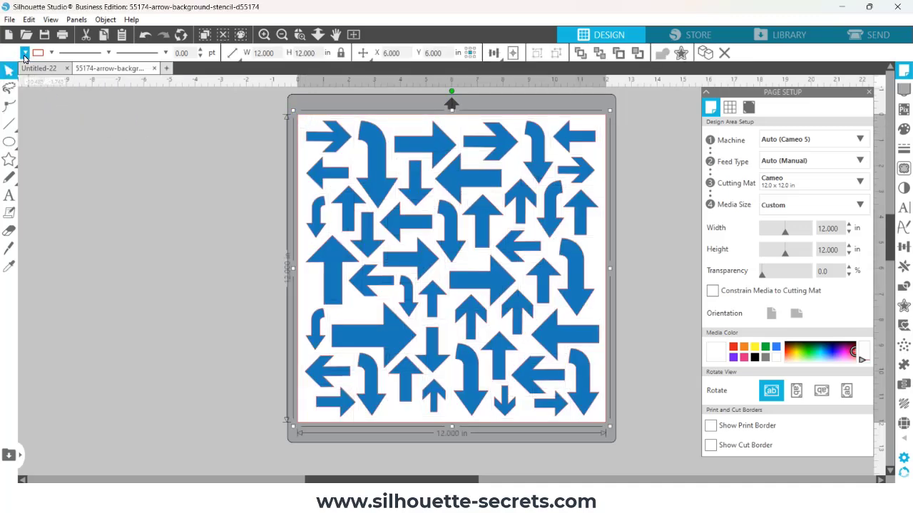
pyautogui.click(24, 57)
pyautogui.click(25, 74)
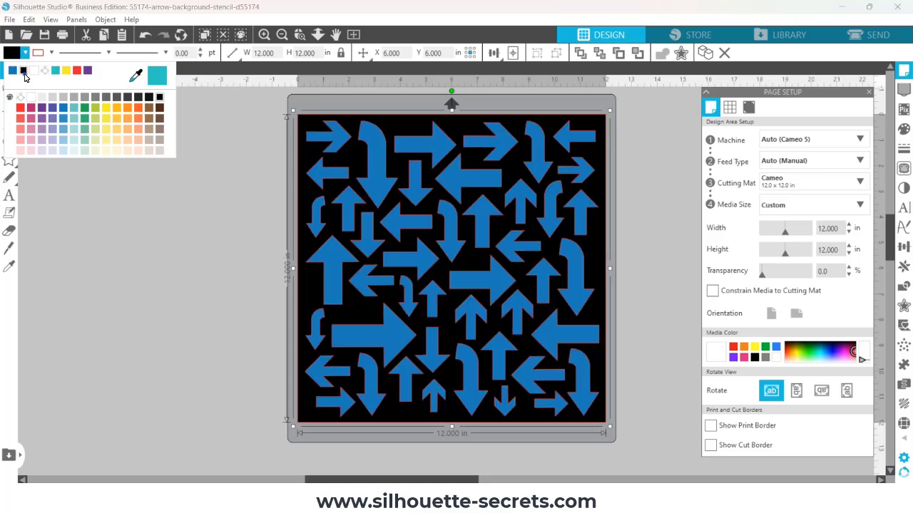
pyautogui.click(198, 220)
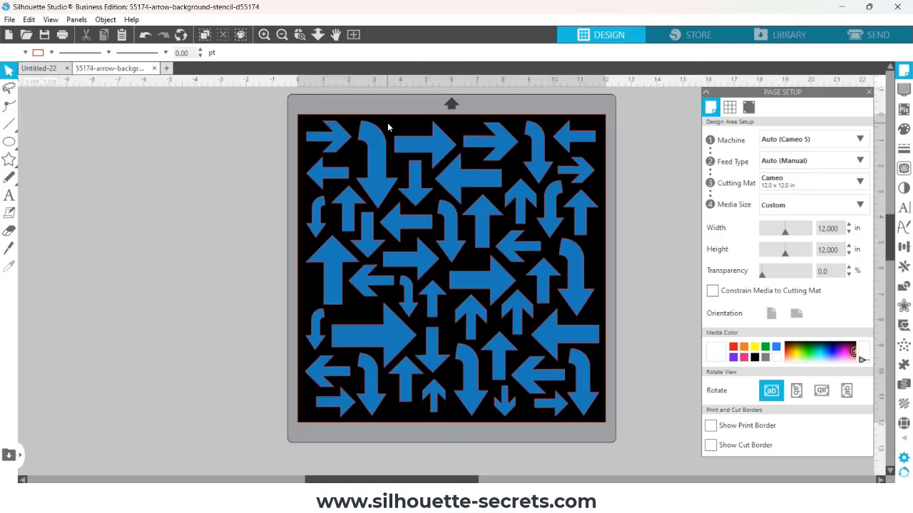
# Open the 413244-i-ve-not-lost-my-marbles quote design from the files folder inside the Lost Marbles folder
pyautogui.click(10, 20)
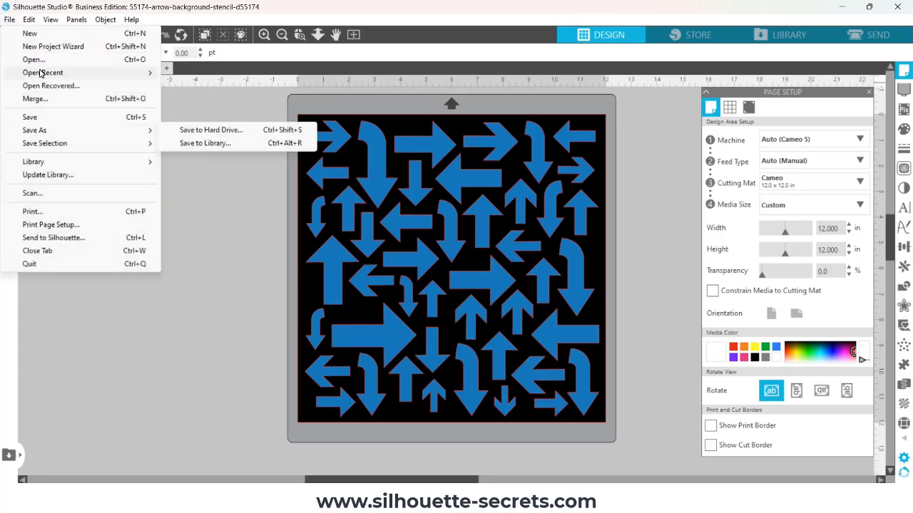
pyautogui.click(37, 60)
pyautogui.click(264, 54)
pyautogui.doubleClick(312, 131)
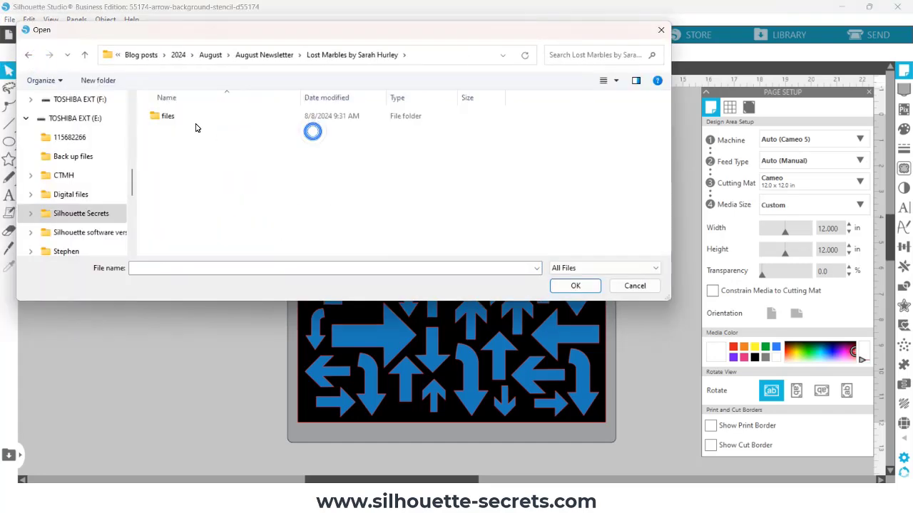
pyautogui.doubleClick(189, 118)
pyautogui.doubleClick(190, 119)
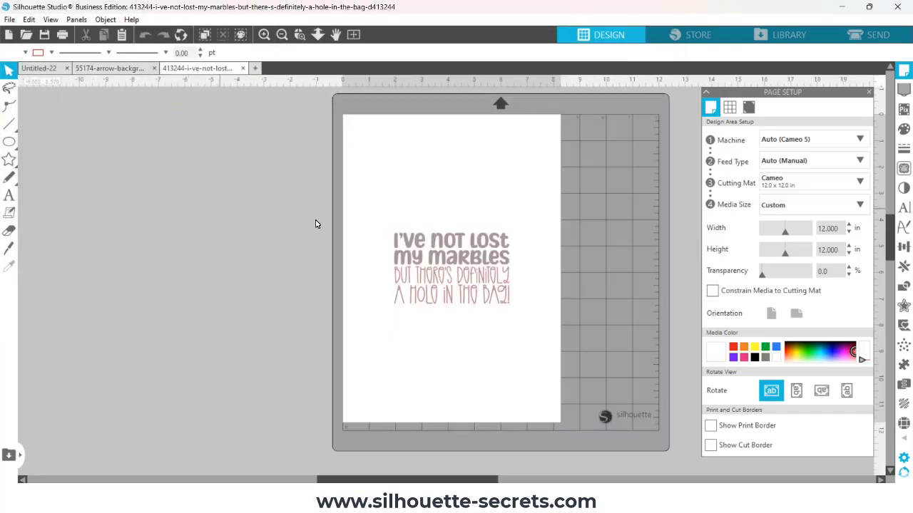
# Fill the marbles quote with black and move it off the page into the empty area beside the mat
pyautogui.click(422, 239)
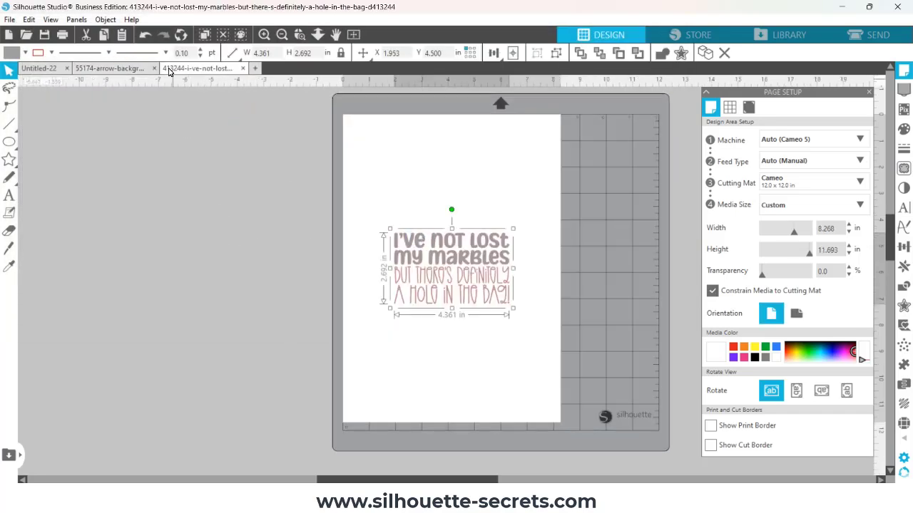
pyautogui.click(25, 53)
pyautogui.click(11, 65)
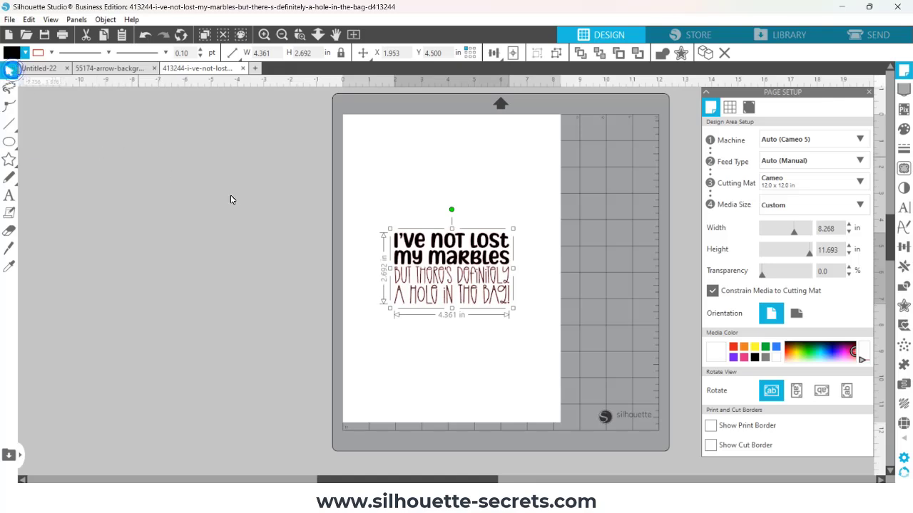
pyautogui.moveTo(412, 246); pyautogui.dragTo(183, 174)
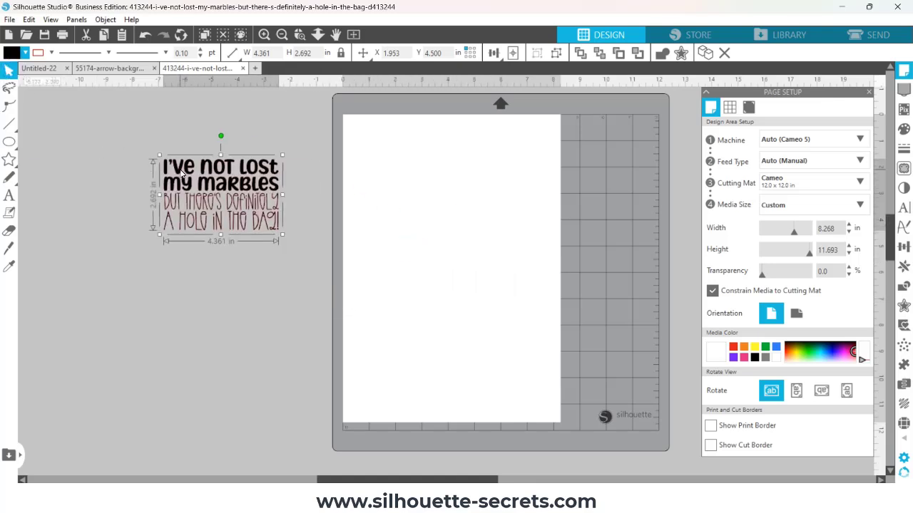
# Set the marbles quote's line color to transparent
pyautogui.press('i')
pyautogui.click(9, 69)
pyautogui.click(51, 52)
pyautogui.click(73, 72)
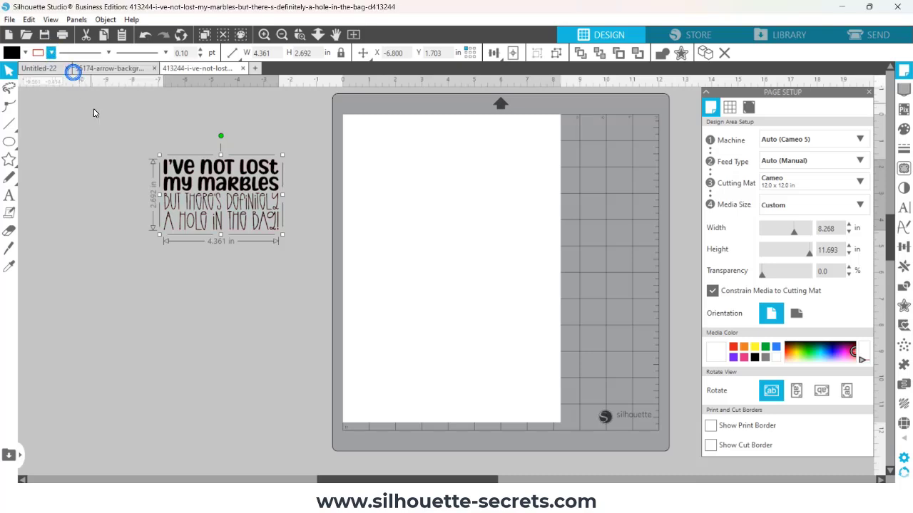
# Copy the quote into the arrow background document and enlarge it to about 5.57 by 3.44 inches beside the mat
pyautogui.click(125, 69)
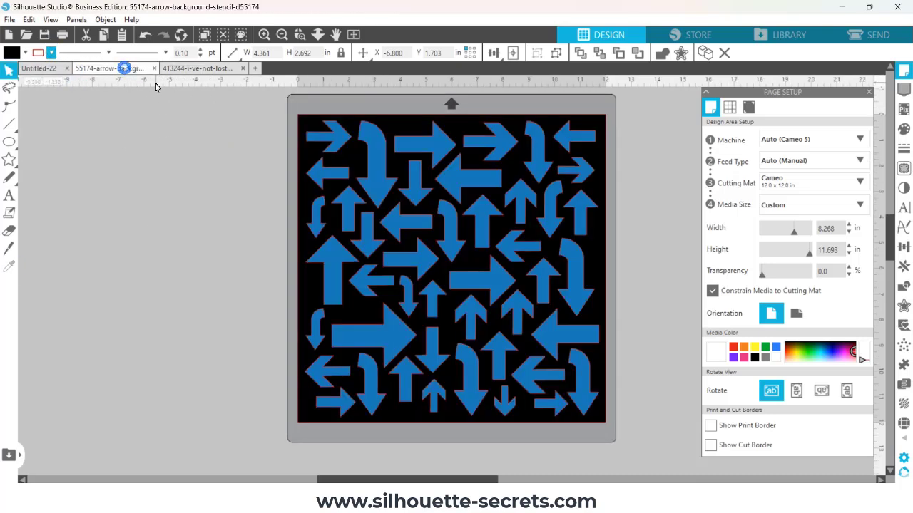
pyautogui.hotkey('ctrl', 'v')
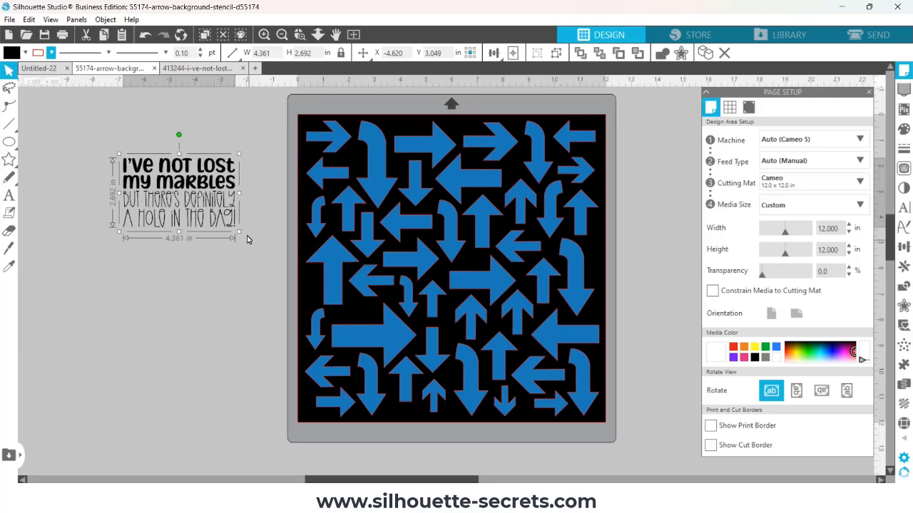
pyautogui.moveTo(240, 233); pyautogui.dragTo(198, 273)
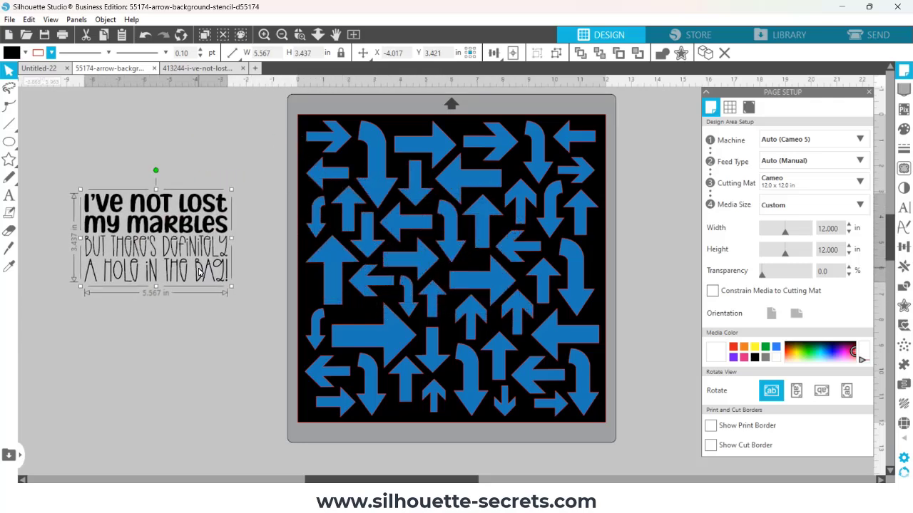
# Try the quote with a white fill over the arrow background, and return it beside the mat with a black fill
pyautogui.click(25, 53)
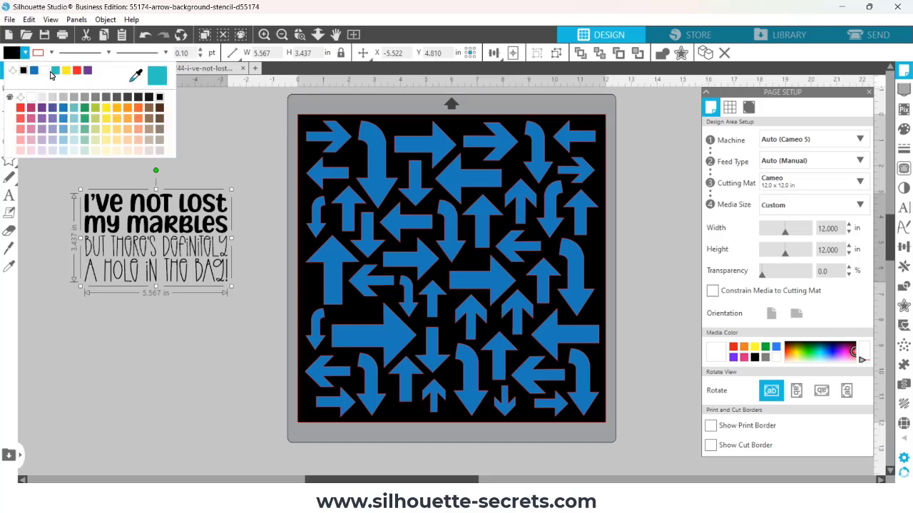
pyautogui.click(46, 71)
pyautogui.moveTo(118, 221); pyautogui.dragTo(417, 257)
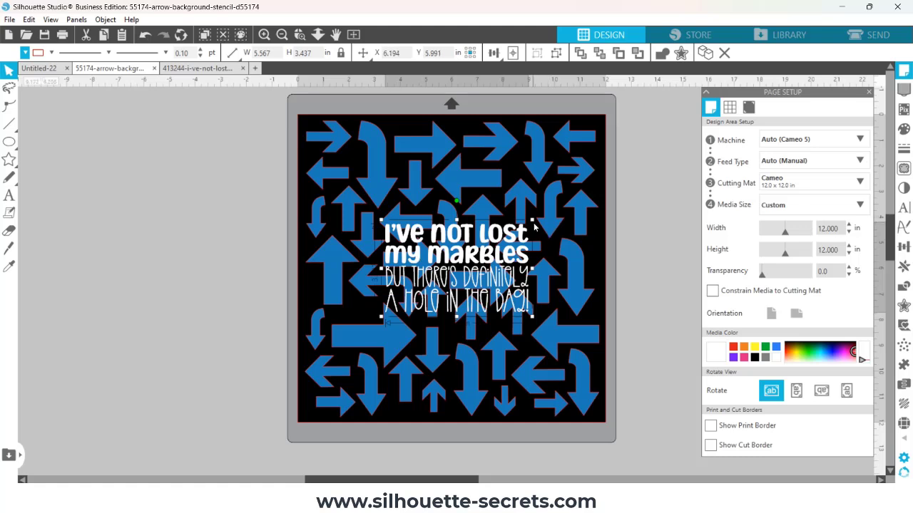
pyautogui.moveTo(511, 238); pyautogui.dragTo(221, 191)
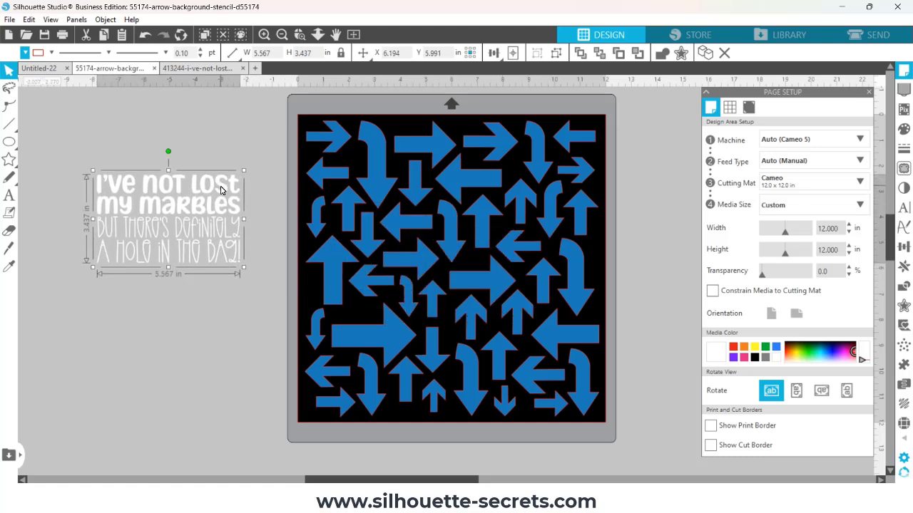
pyautogui.click(25, 52)
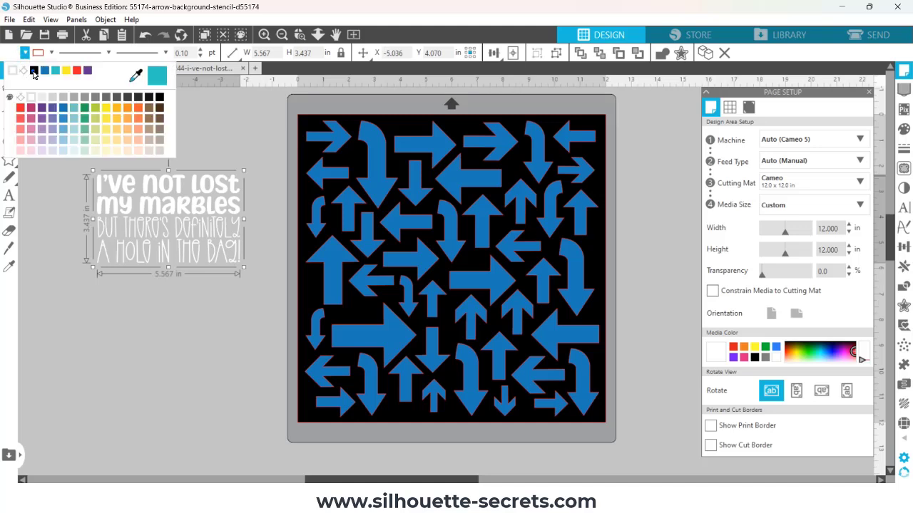
pyautogui.click(33, 70)
# Open the offset options and save the document to the hard drive as Background Design in the August Newsletter folder
pyautogui.click(902, 304)
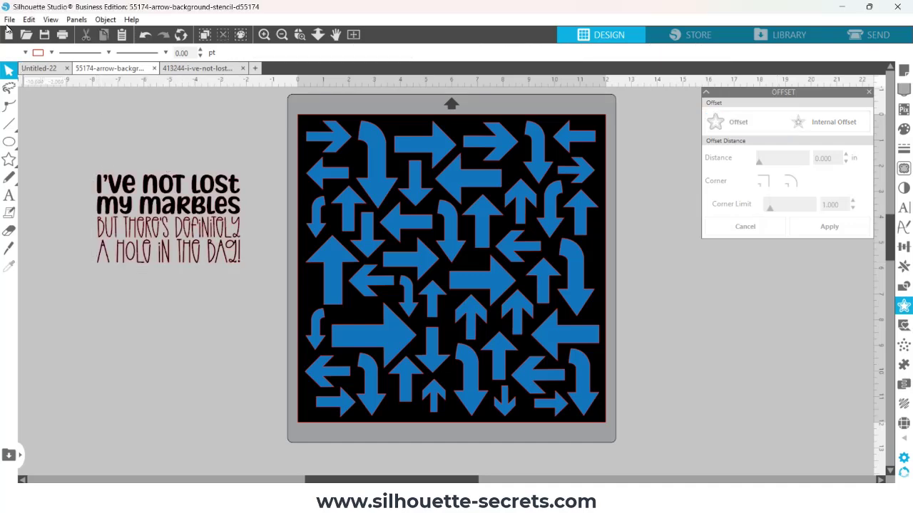
pyautogui.click(8, 21)
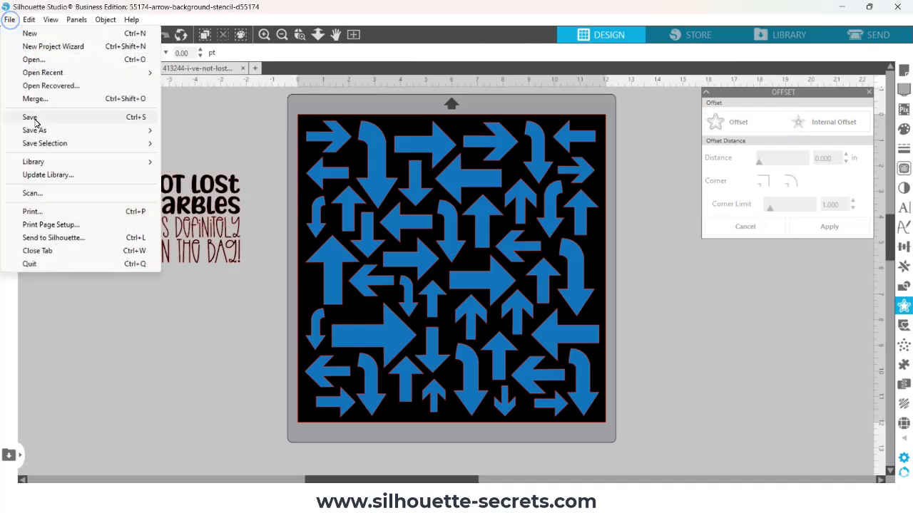
pyautogui.moveTo(44, 133)
pyautogui.click(189, 130)
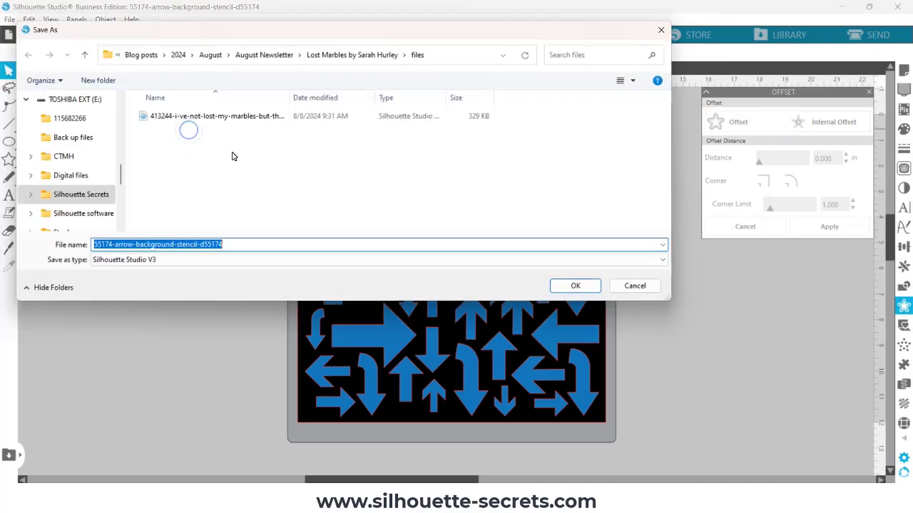
pyautogui.click(278, 57)
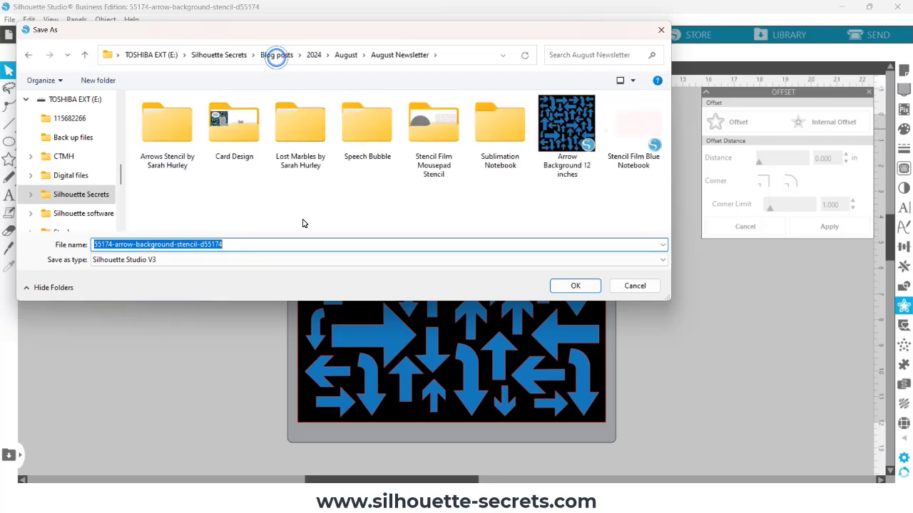
pyautogui.write('Ba')
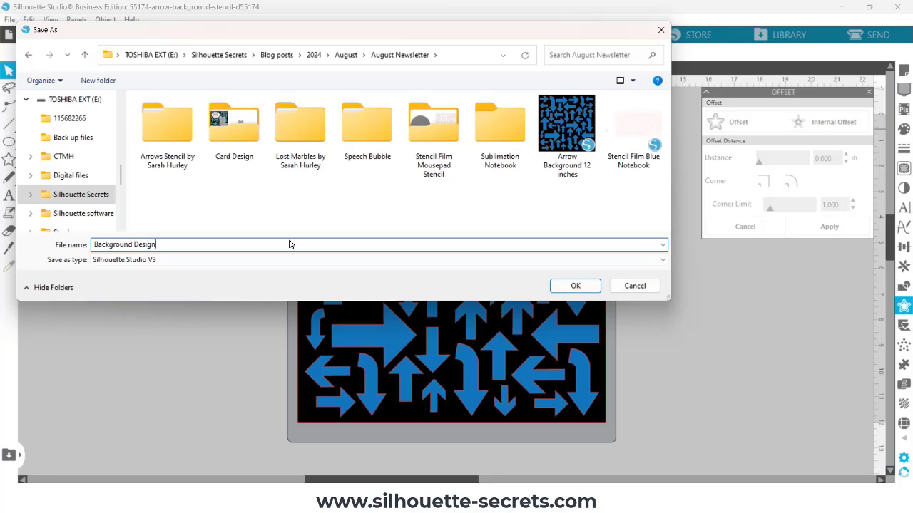
pyautogui.write('ckground Design')
pyautogui.press('Return')
# Apply a rounded-corner offset of 0.350 in around the marbles quote
pyautogui.click(201, 199)
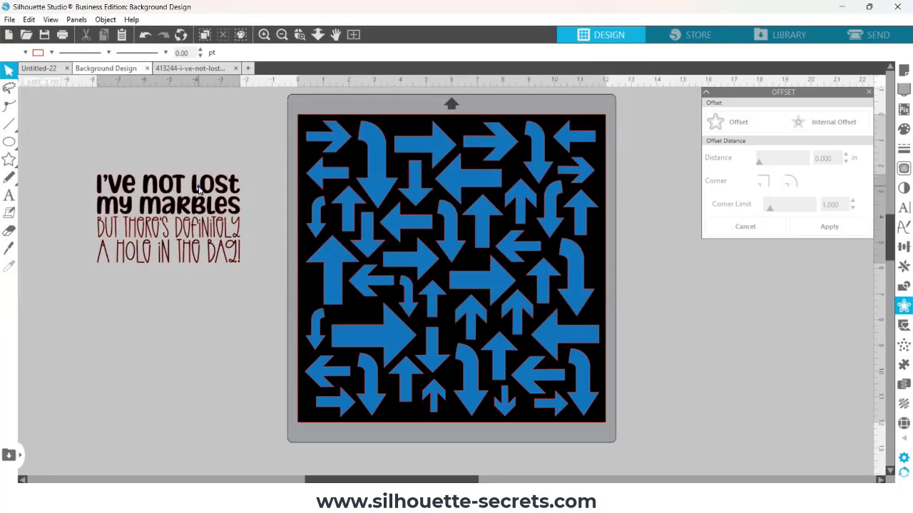
pyautogui.click(734, 128)
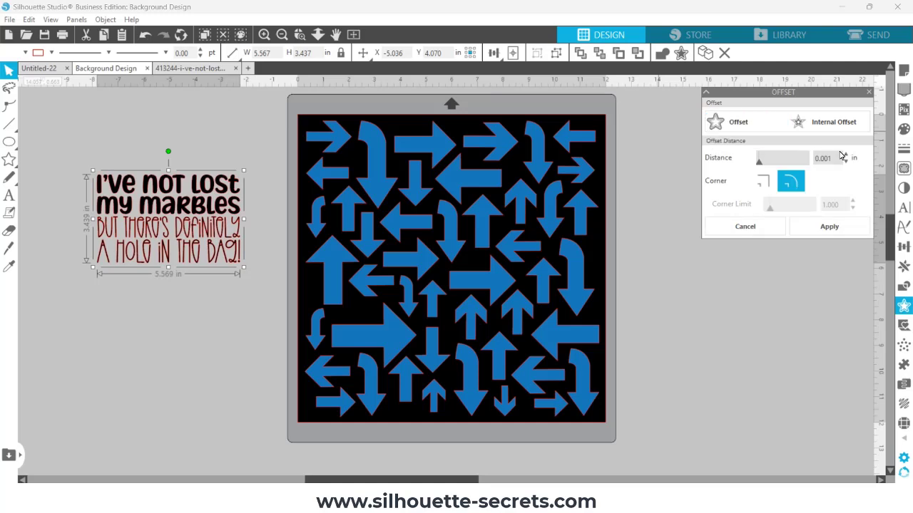
pyautogui.moveTo(760, 166); pyautogui.dragTo(777, 166)
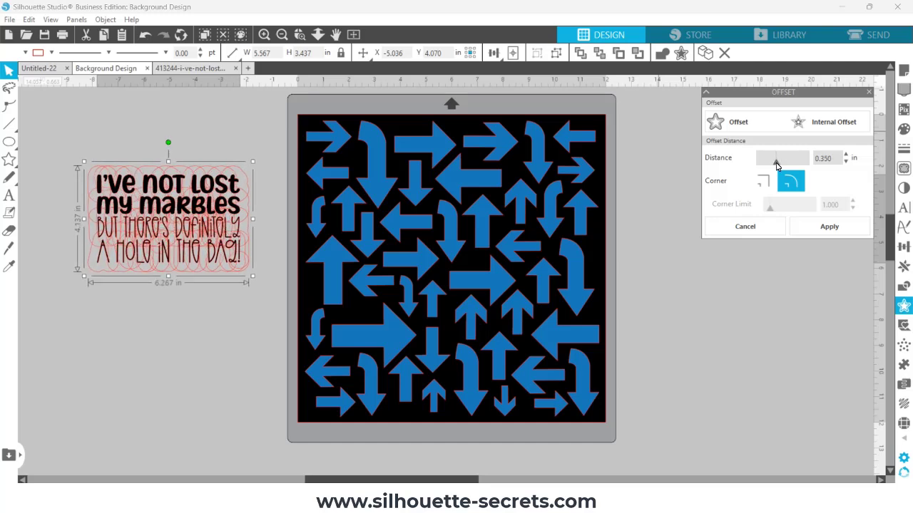
pyautogui.click(813, 227)
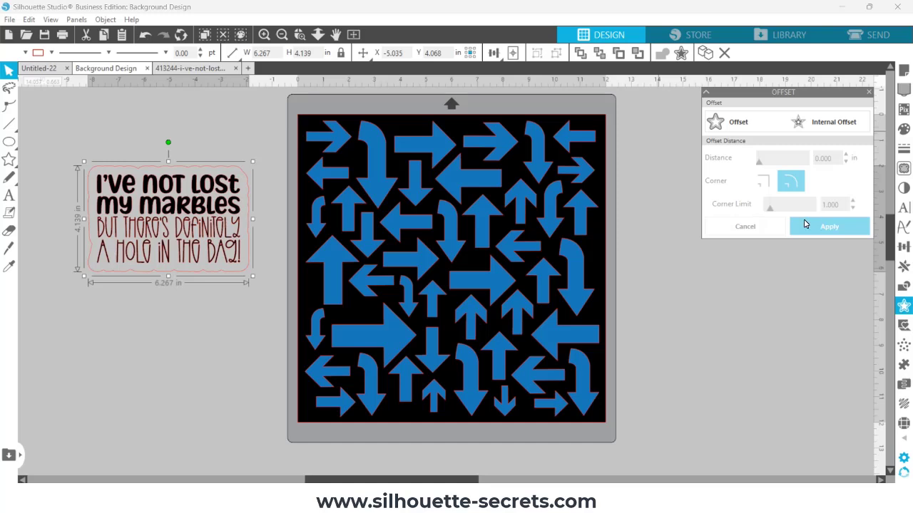
# Add a second rounded-corner offset of 0.155 in around the quote's outline
pyautogui.click(729, 124)
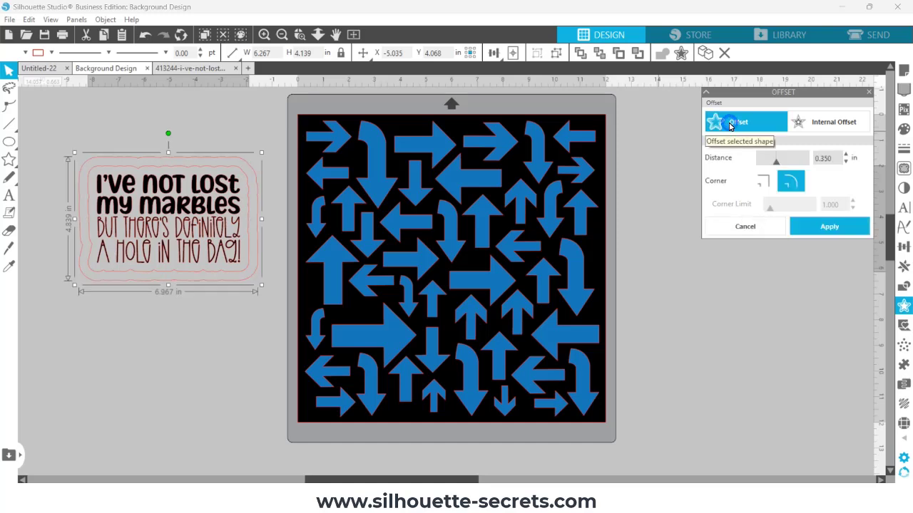
pyautogui.moveTo(777, 166); pyautogui.dragTo(766, 166)
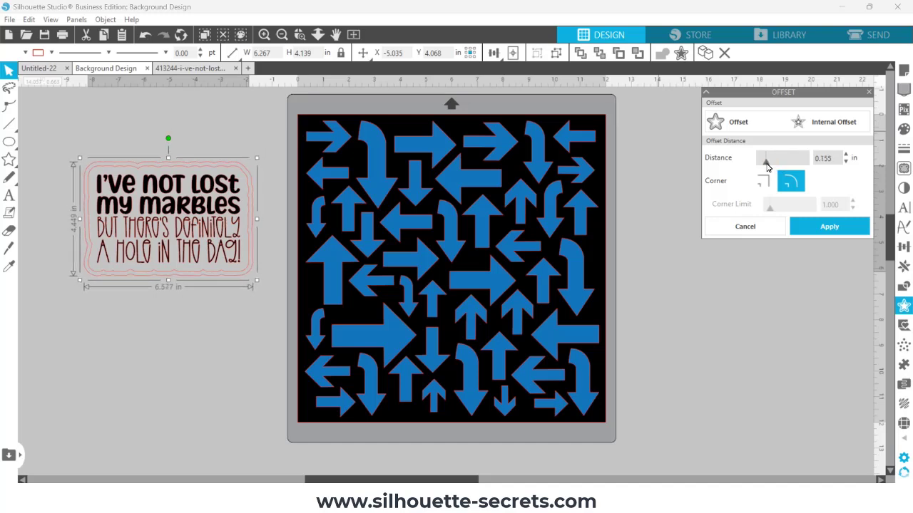
pyautogui.click(276, 292)
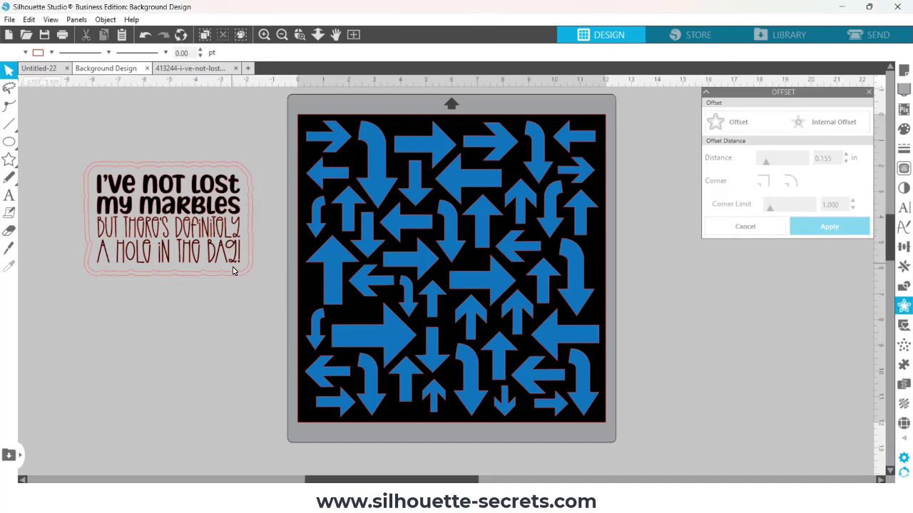
# Fill the inner offset shape directly around the quote with white
pyautogui.click(235, 270)
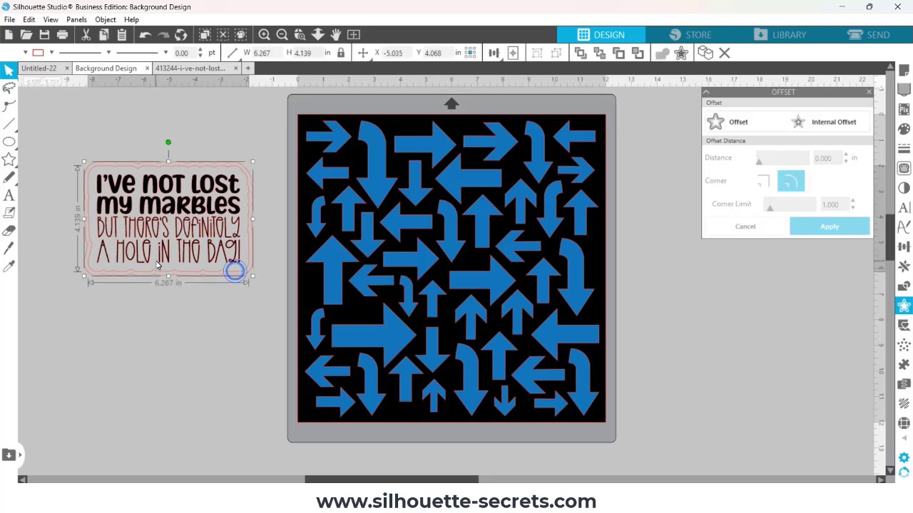
pyautogui.click(24, 55)
pyautogui.click(27, 72)
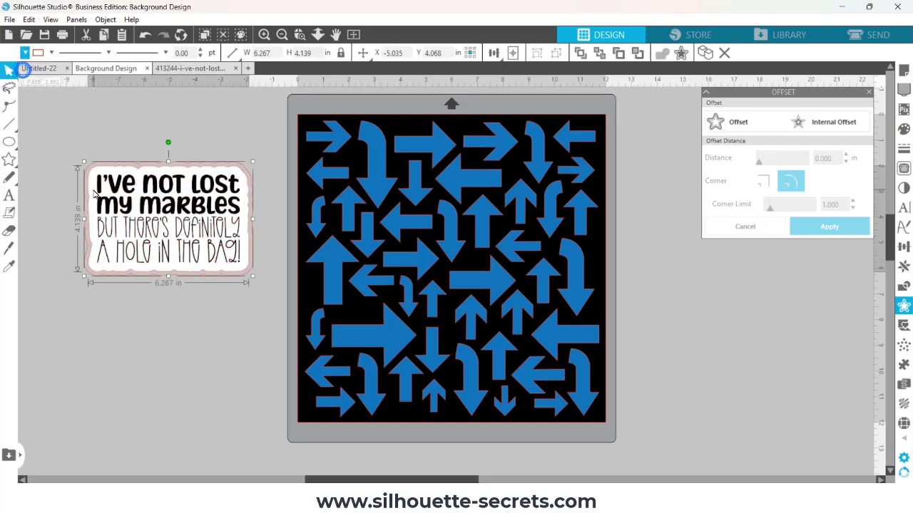
# Fill the outer offset shape around the marbles quote with blue
pyautogui.click(128, 306)
pyautogui.click(123, 272)
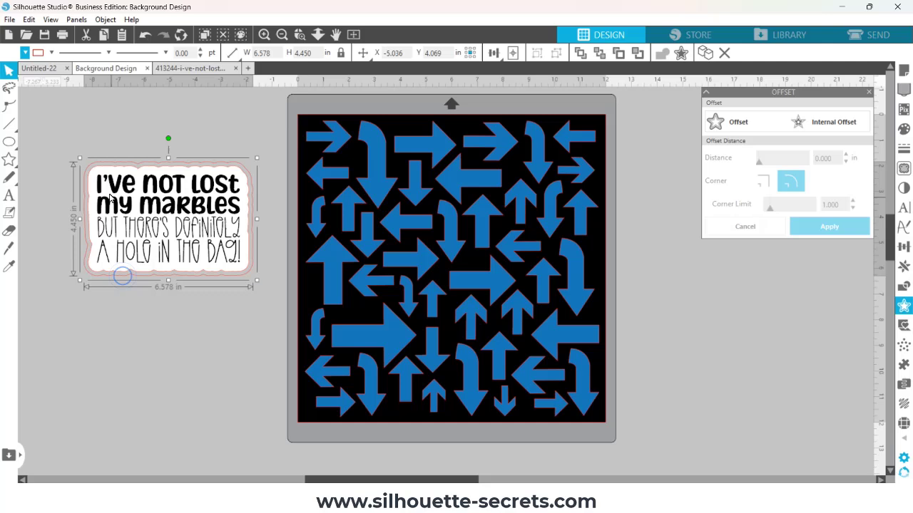
pyautogui.click(25, 54)
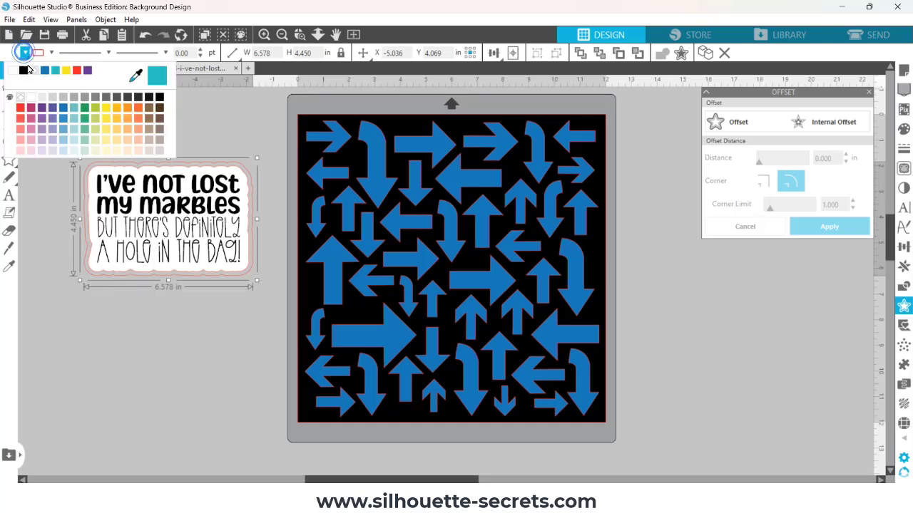
pyautogui.click(64, 112)
# Combine the marbles quote's lettering into a single object and group it with both offset shapes
pyautogui.moveTo(64, 124); pyautogui.dragTo(290, 311)
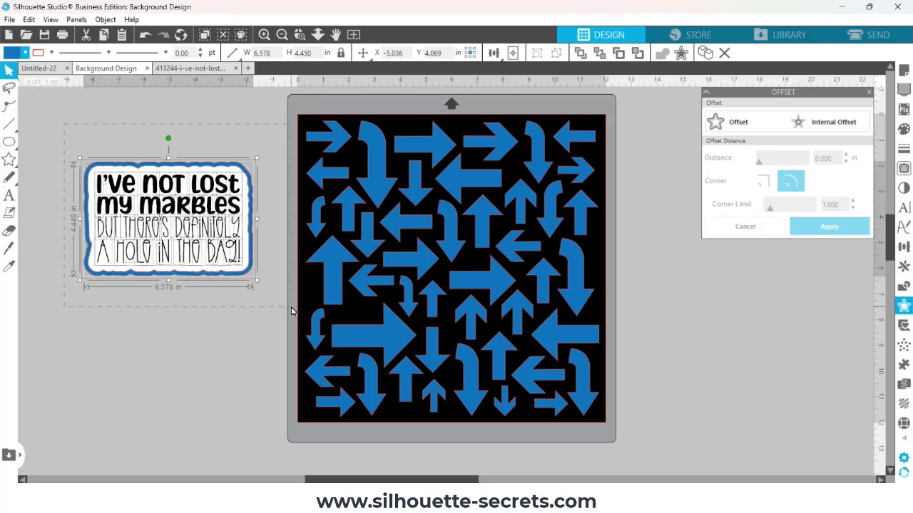
pyautogui.click(241, 316)
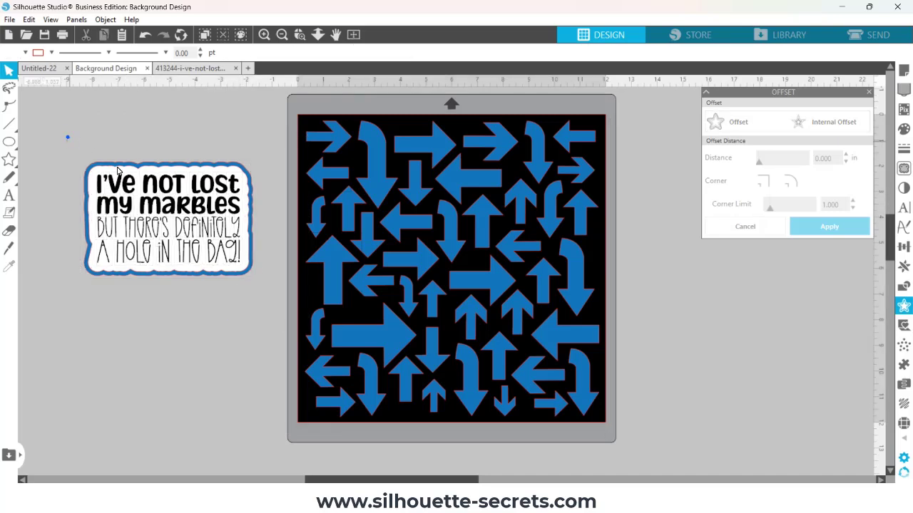
pyautogui.moveTo(68, 137); pyautogui.dragTo(292, 307)
pyautogui.click(246, 265)
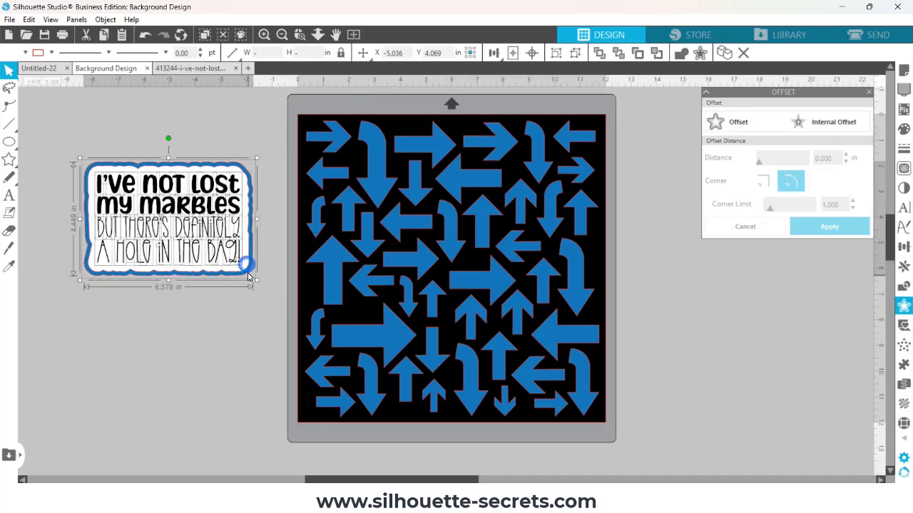
pyautogui.hotkey('ctrl', 'e')
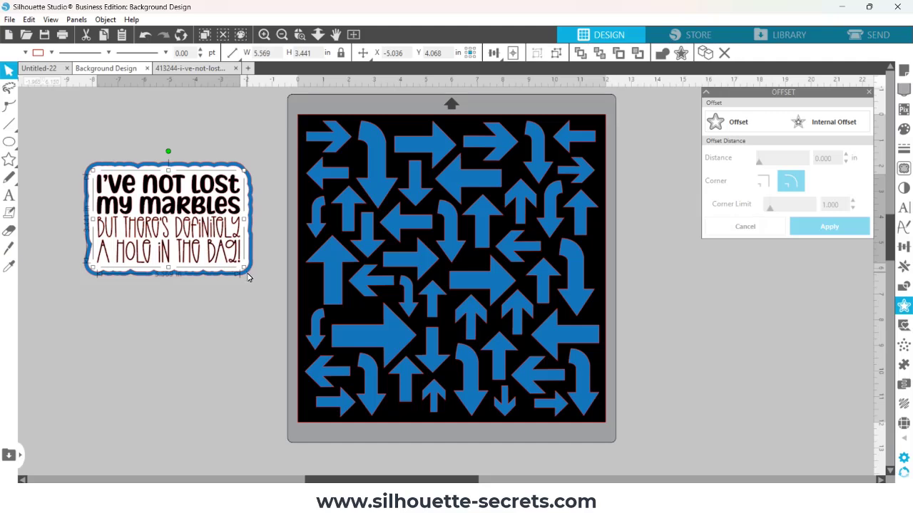
pyautogui.moveTo(59, 140); pyautogui.dragTo(268, 305)
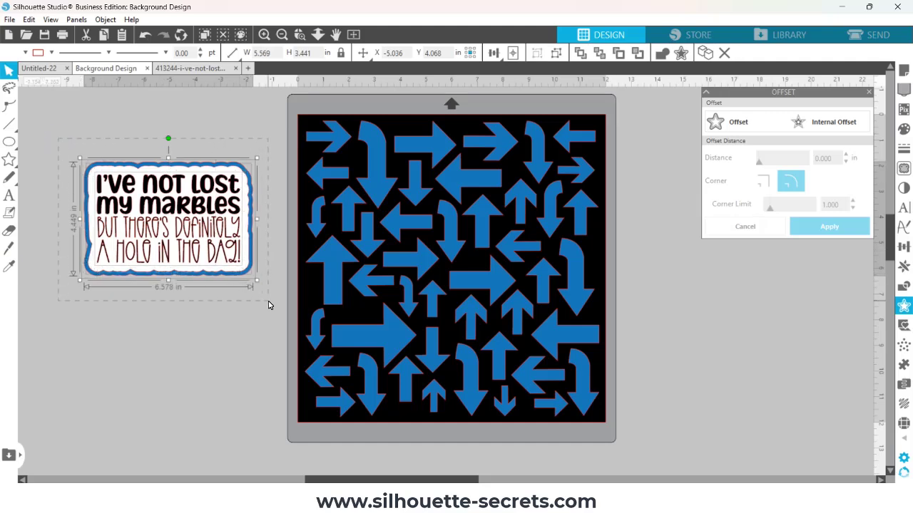
pyautogui.click(268, 305)
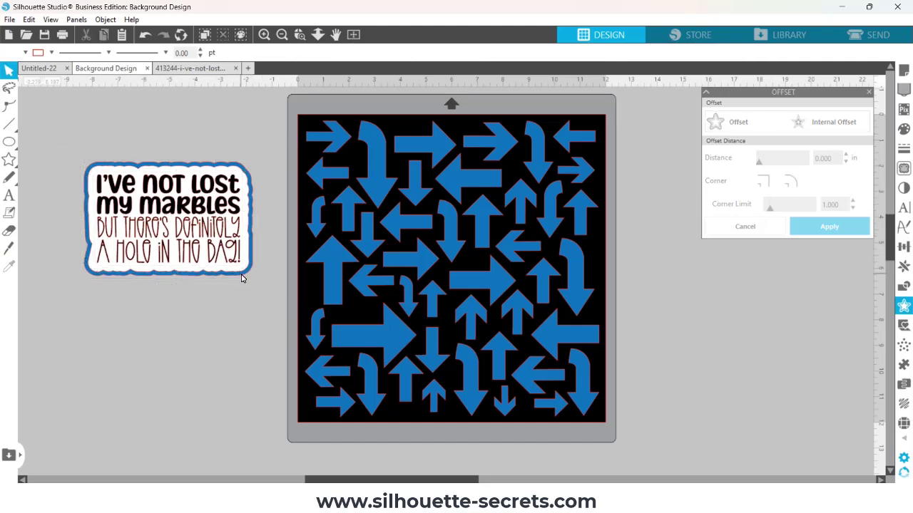
pyautogui.click(208, 245)
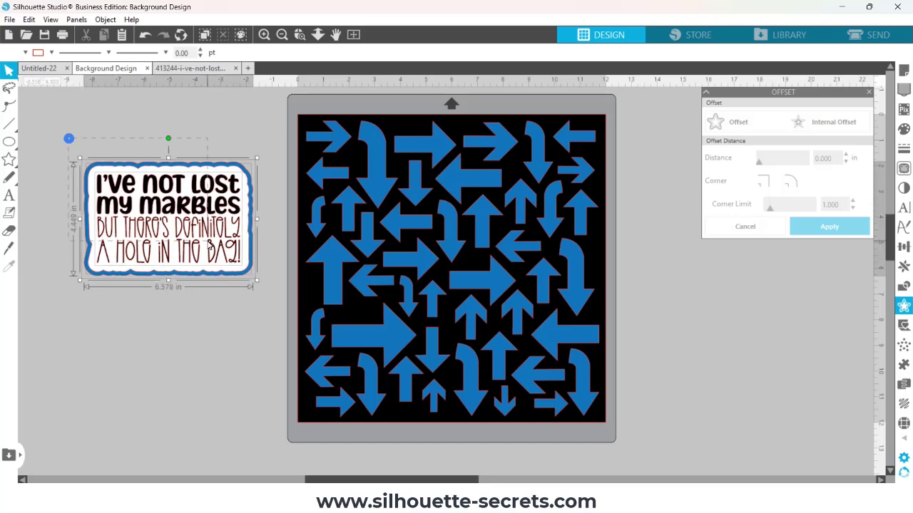
# Move the grouped marbles quote onto the arrow pattern and center it on the page
pyautogui.moveTo(220, 249); pyautogui.dragTo(497, 285)
pyautogui.click(512, 52)
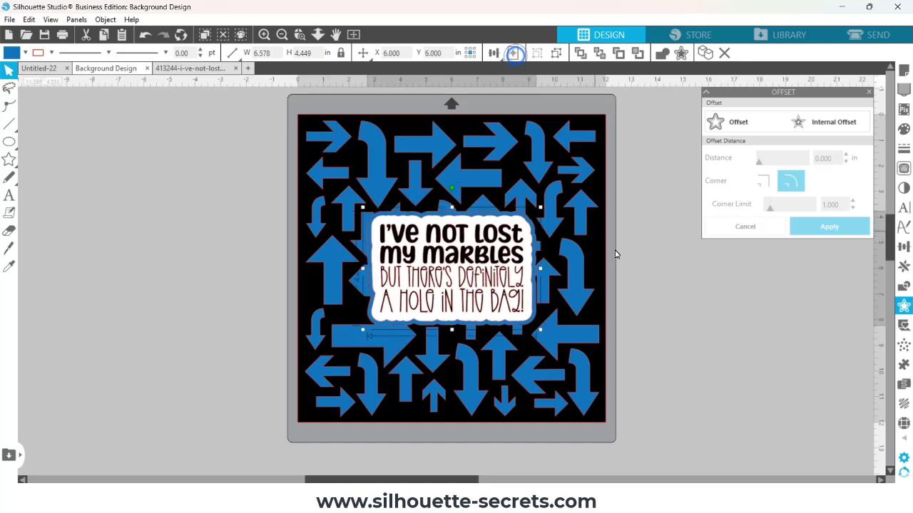
pyautogui.click(660, 251)
# Try to fill the grouped marbles quote design with yellow
pyautogui.click(531, 277)
pyautogui.click(24, 54)
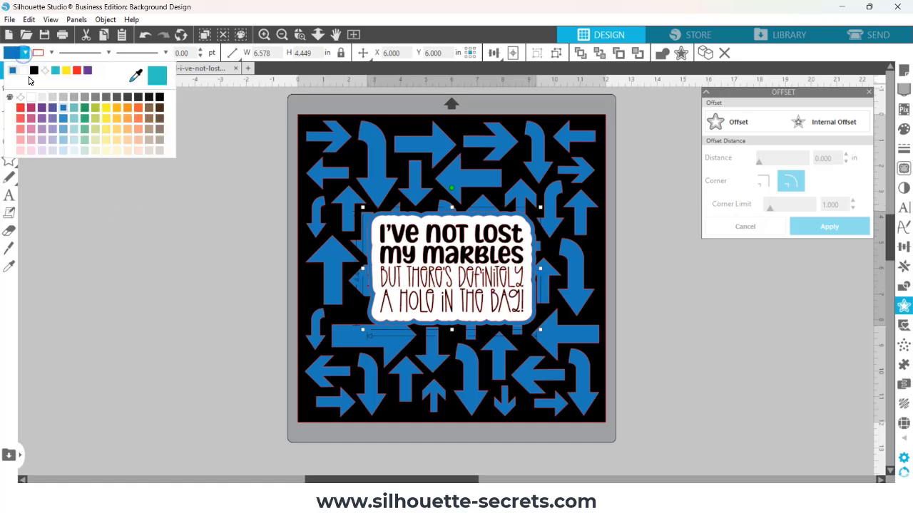
pyautogui.click(64, 71)
pyautogui.hotkey('ctrl', 'z')
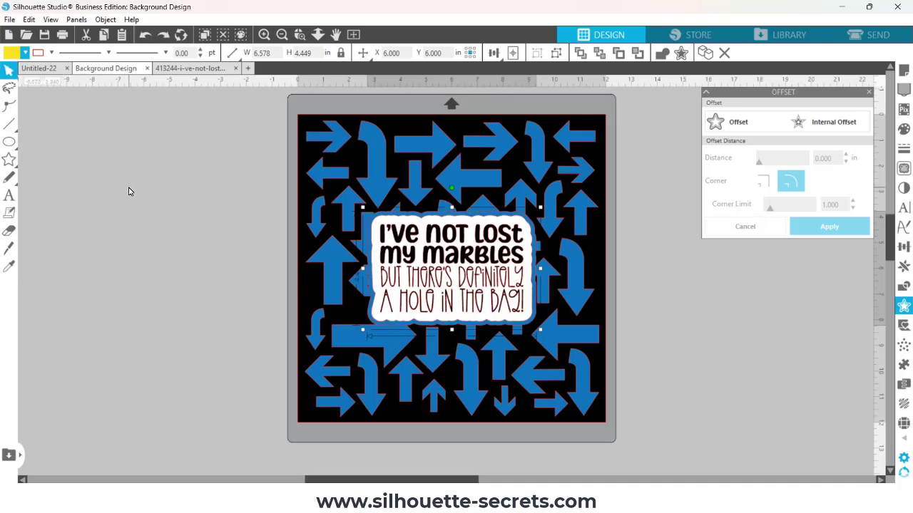
# Ungroup the marbles quote design
pyautogui.rightClick(424, 249)
pyautogui.click(458, 349)
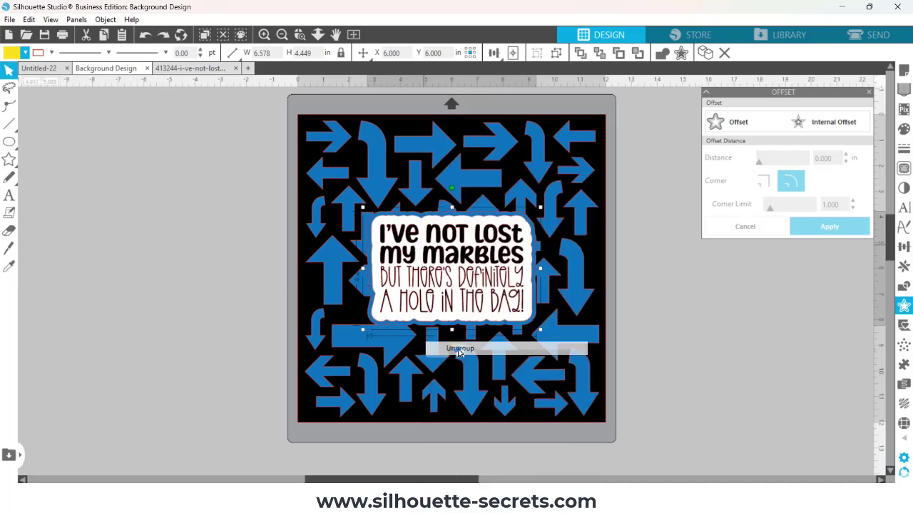
pyautogui.click(260, 306)
# Fill the outer offset shape around the marbles quote with yellow
pyautogui.click(373, 308)
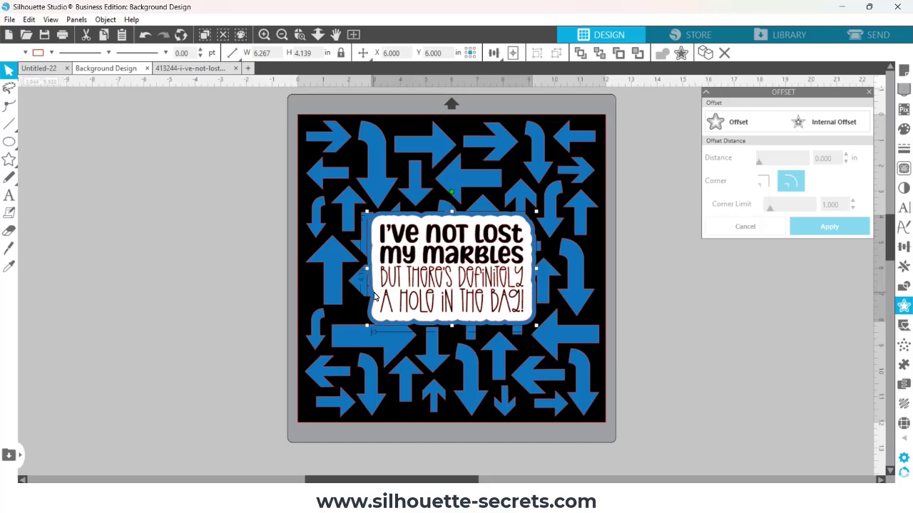
pyautogui.click(372, 294)
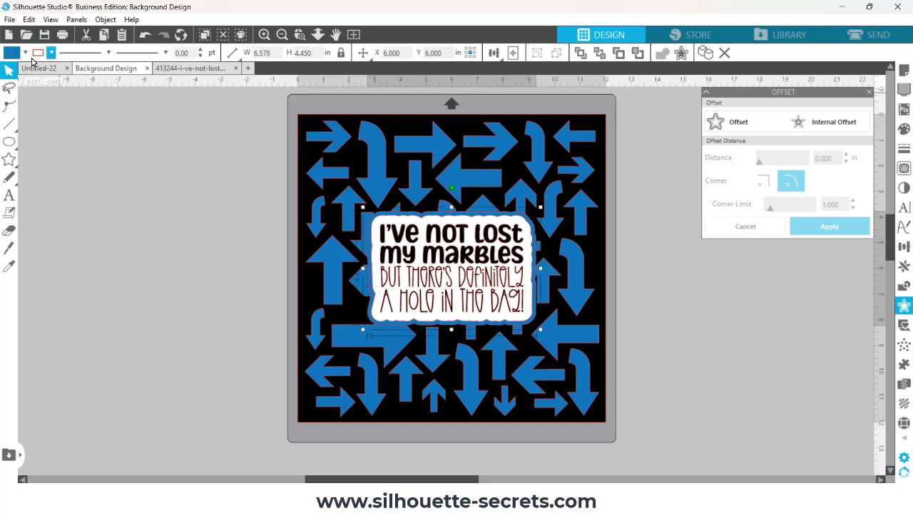
pyautogui.click(25, 52)
pyautogui.click(18, 76)
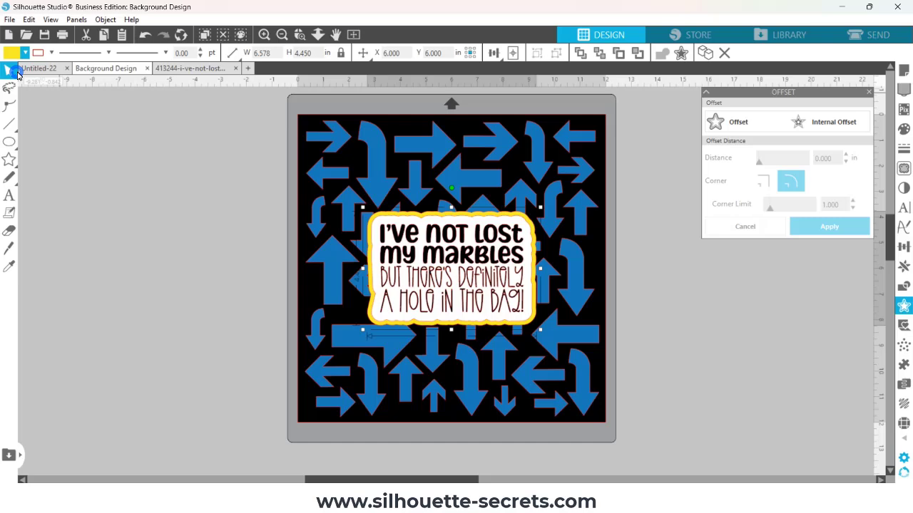
pyautogui.click(168, 201)
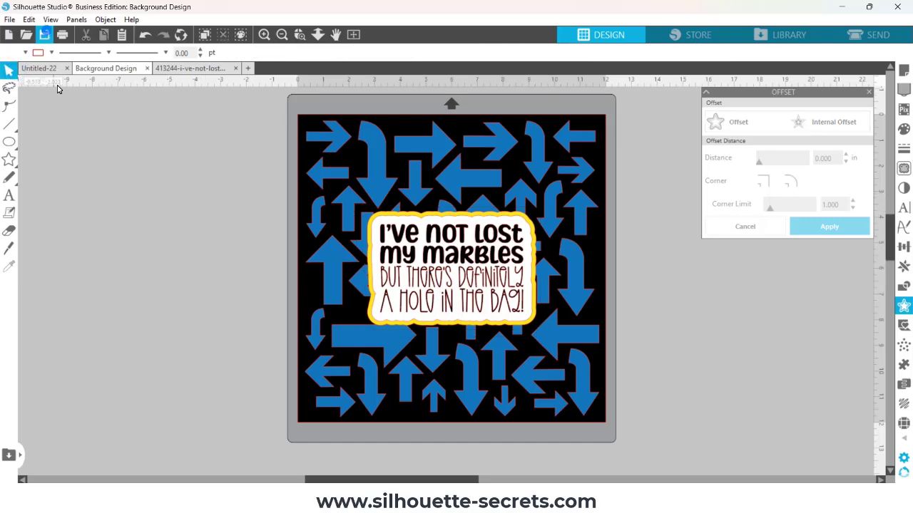
# Preview the library design "not all who wander are lost" and insert it into the document beside the mat
pyautogui.click(777, 35)
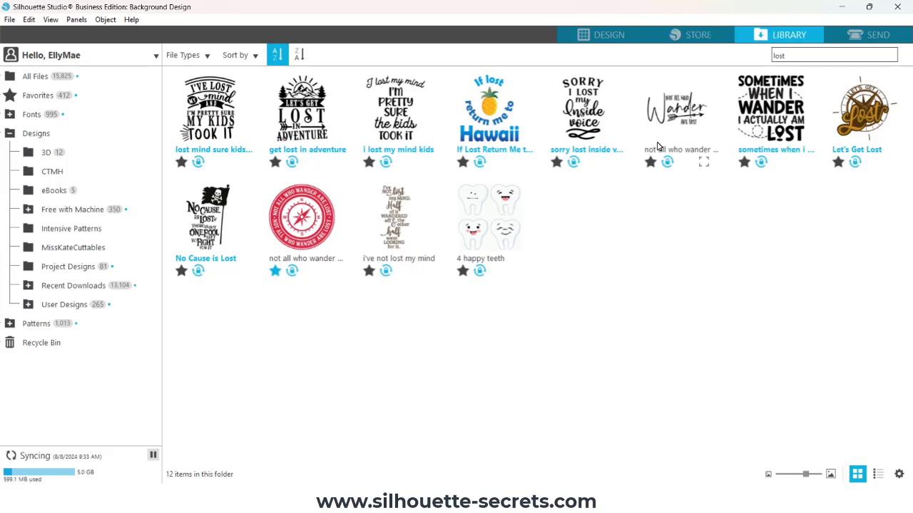
pyautogui.click(682, 114)
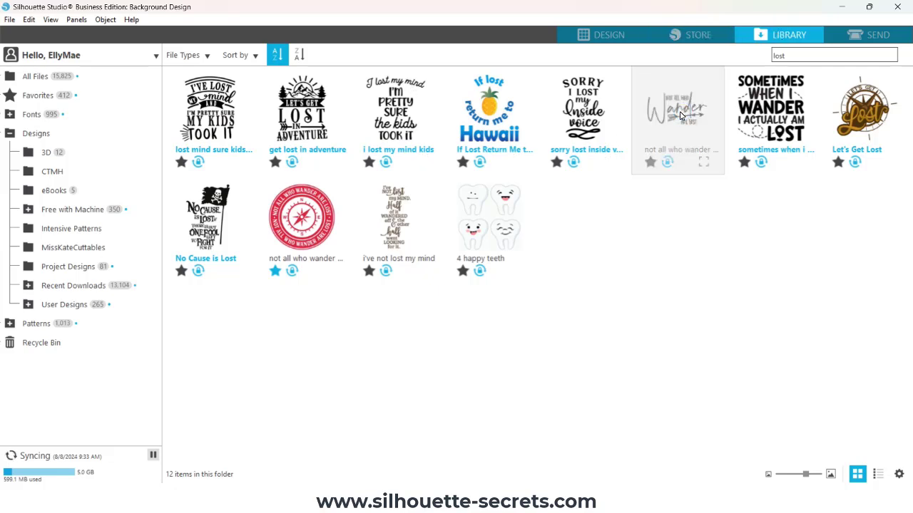
pyautogui.click(703, 164)
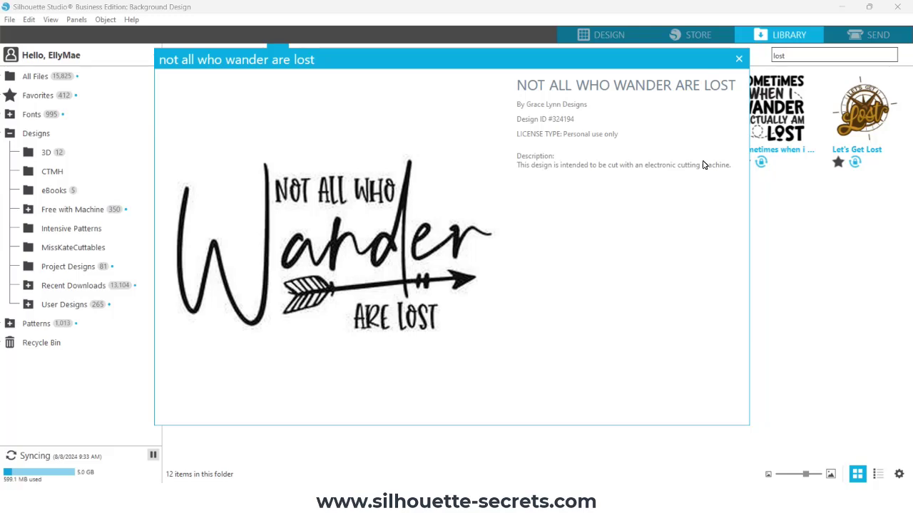
pyautogui.click(738, 58)
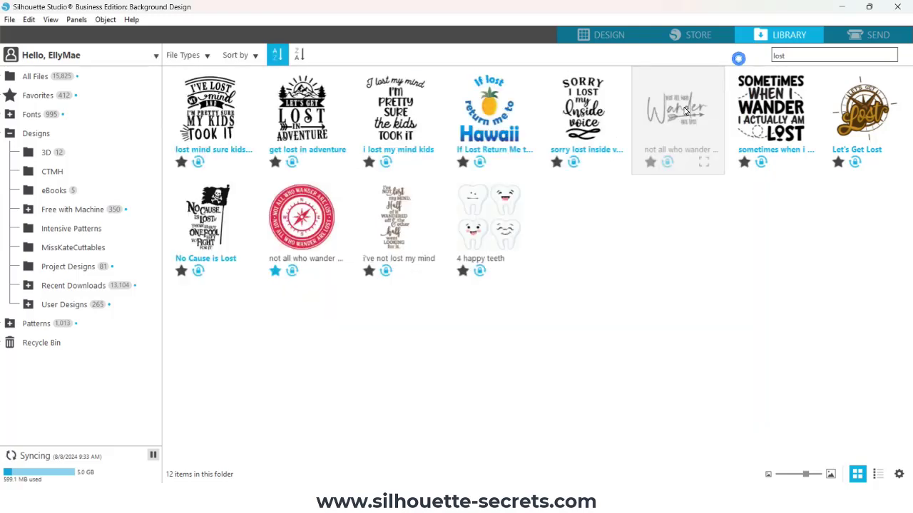
pyautogui.doubleClick(671, 116)
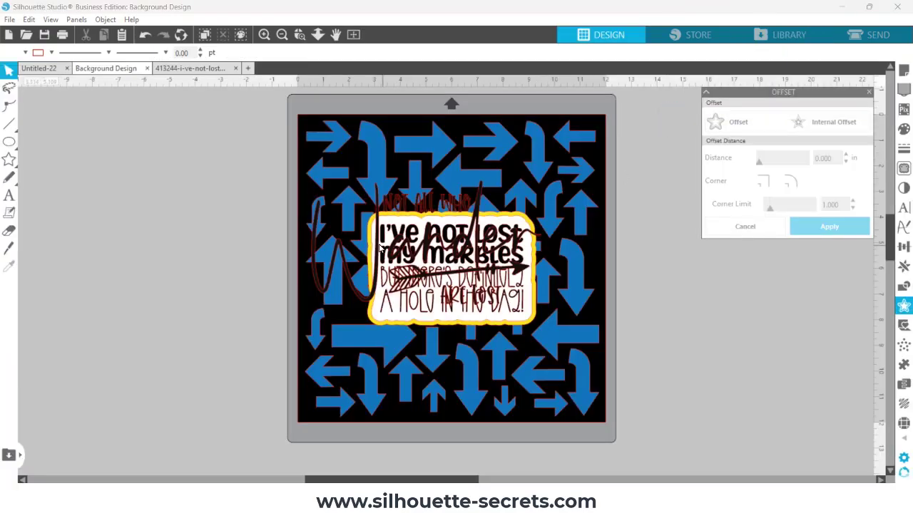
pyautogui.moveTo(380, 248); pyautogui.dragTo(105, 219)
# Apply a rounded-corner offset of 0.575 in around the wander design
pyautogui.click(741, 123)
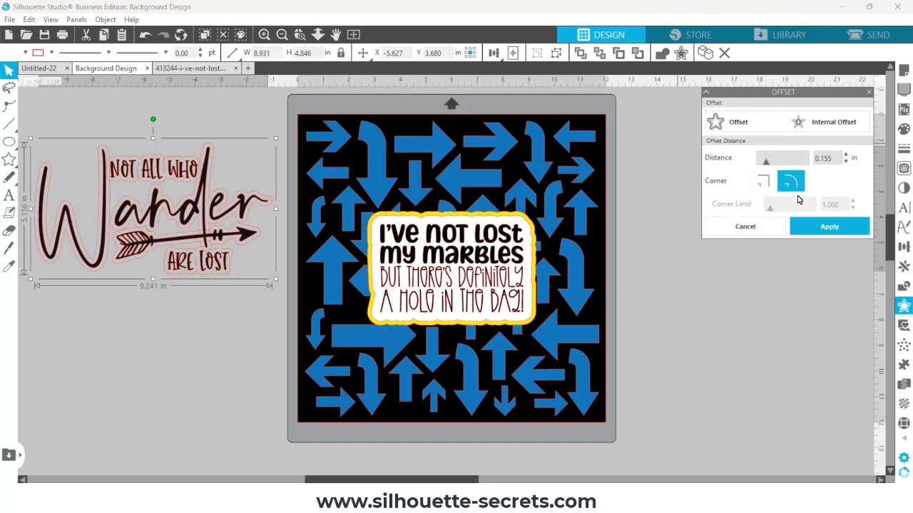
pyautogui.moveTo(765, 164); pyautogui.dragTo(786, 164)
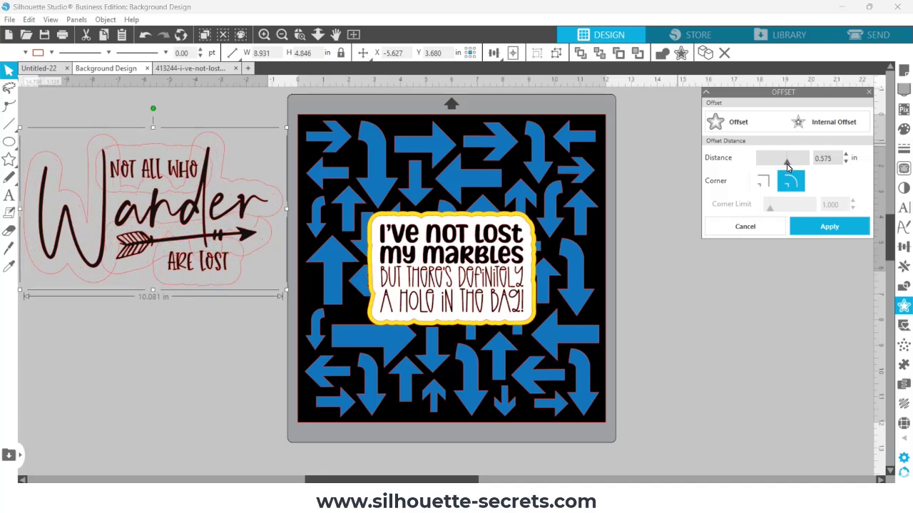
pyautogui.click(828, 227)
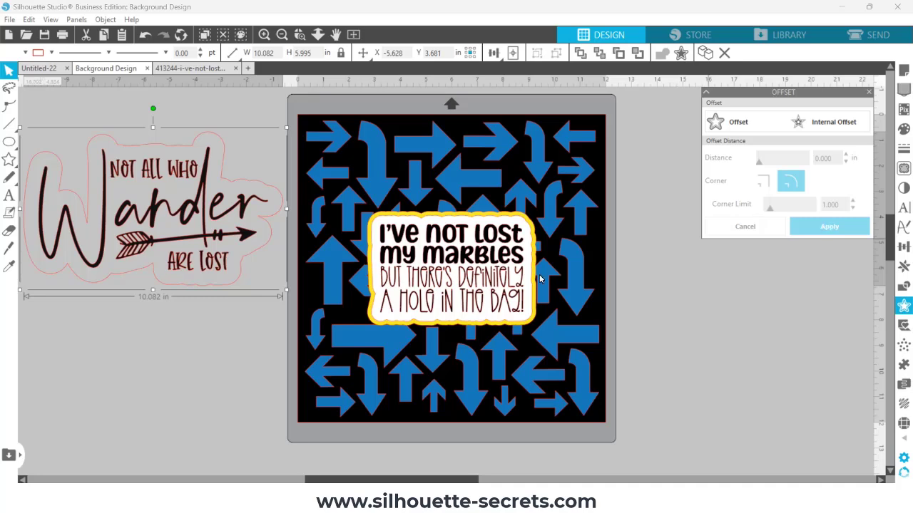
# Apply a square-corner internal offset of 0.240 in to the wander design's outer outline
pyautogui.click(822, 131)
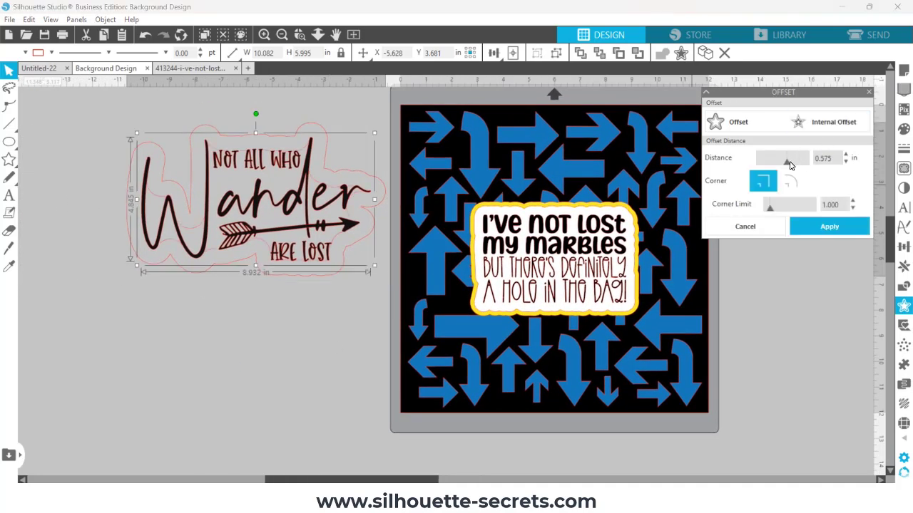
pyautogui.moveTo(789, 165); pyautogui.dragTo(770, 168)
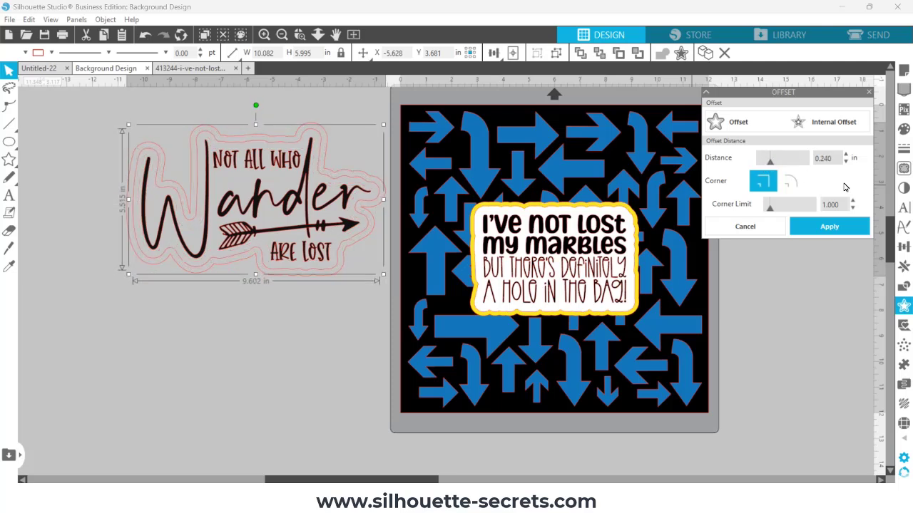
pyautogui.click(823, 230)
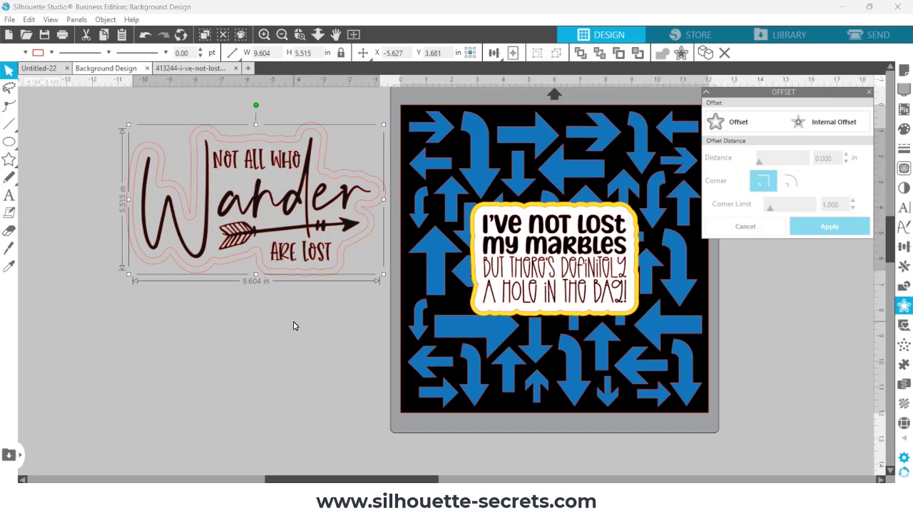
# Fill the inner offset shape behind the wander design with white
pyautogui.click(293, 326)
pyautogui.click(313, 271)
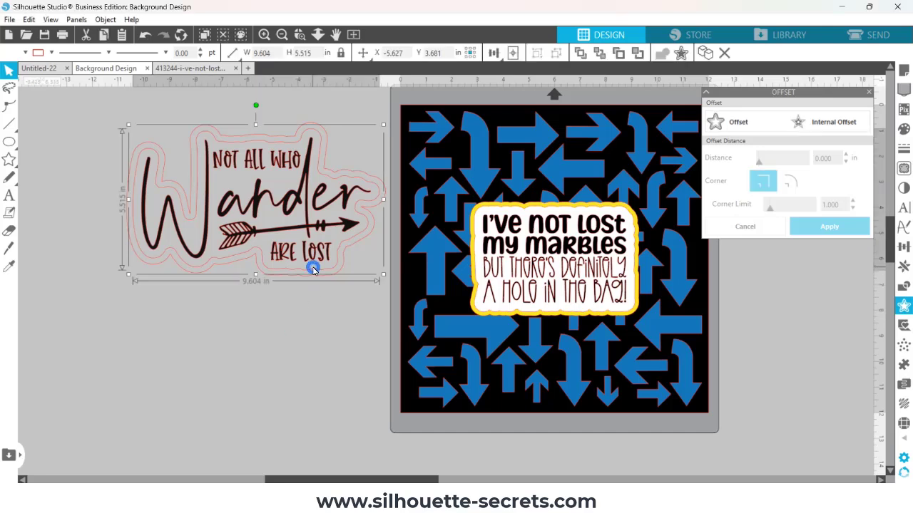
pyautogui.click(25, 52)
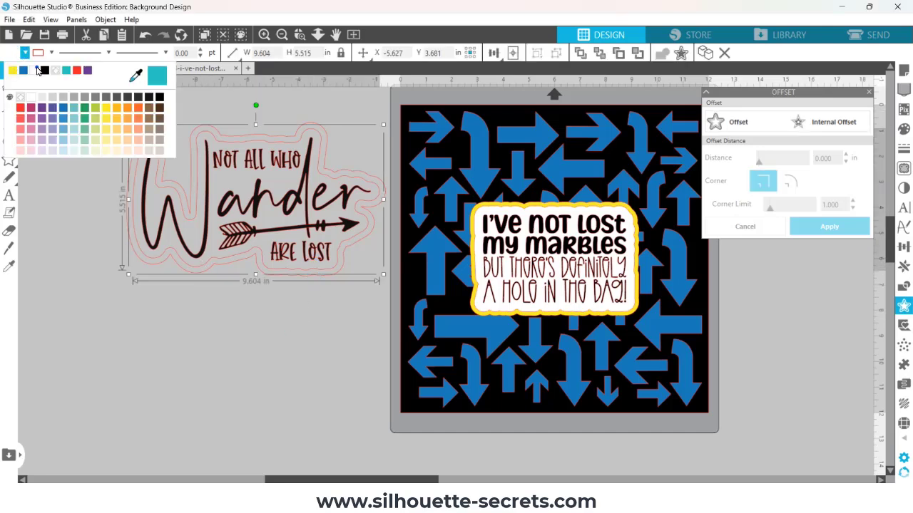
pyautogui.click(32, 65)
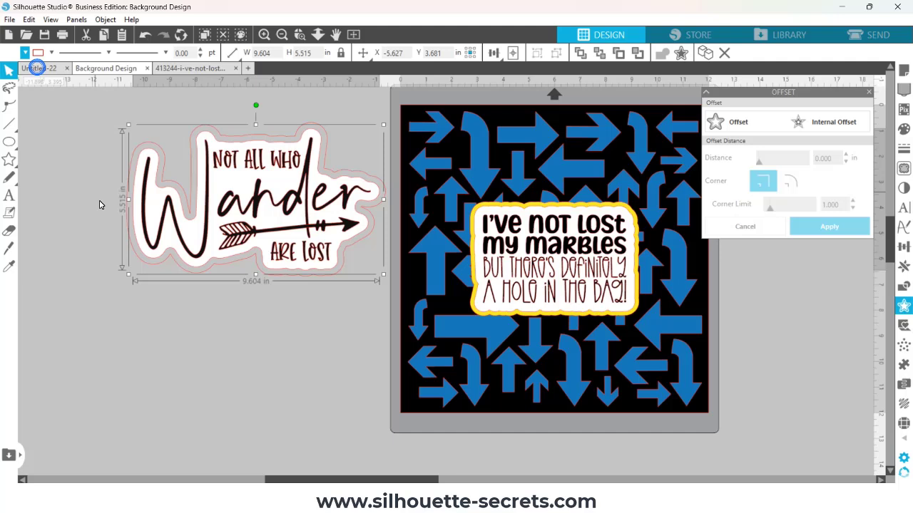
# Move the complete marbles quote design off the arrow pattern to the empty area beside the mat
pyautogui.click(474, 253)
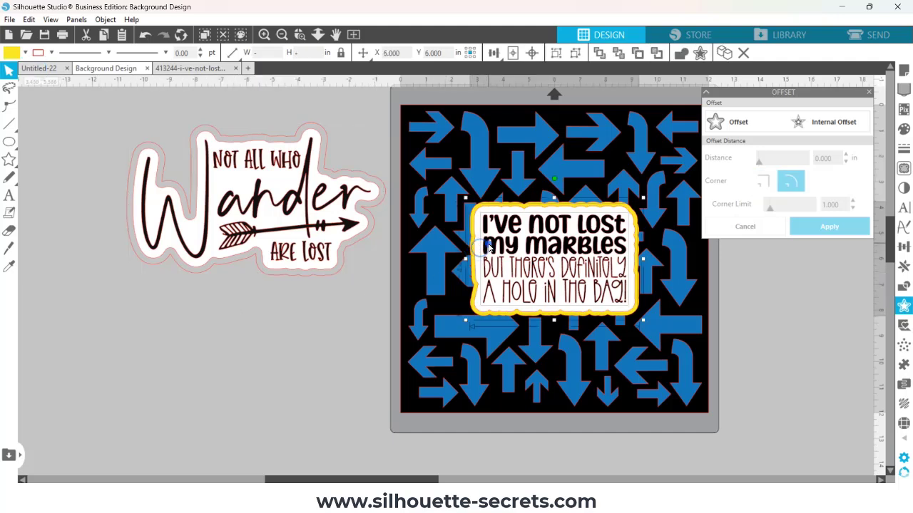
pyautogui.moveTo(489, 248); pyautogui.dragTo(622, 280)
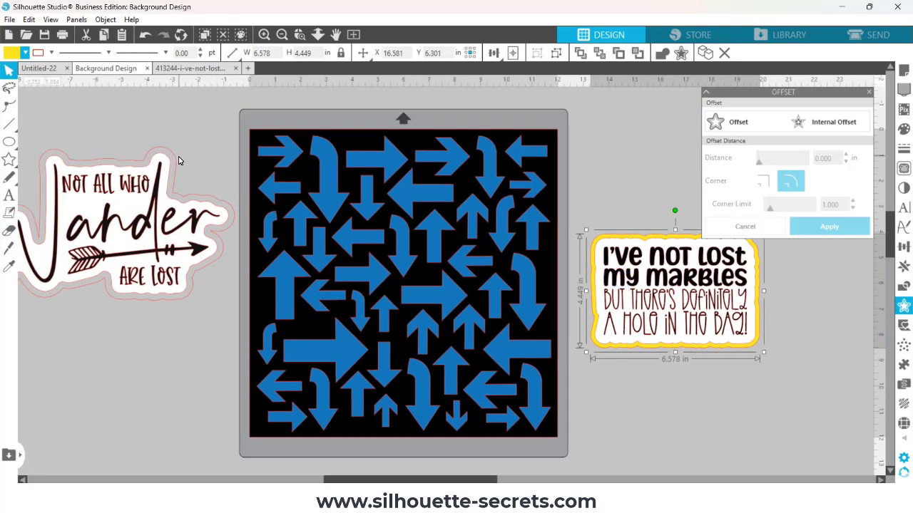
# Fill the outer offset shape of the wander design with yellow
pyautogui.click(178, 161)
pyautogui.click(25, 53)
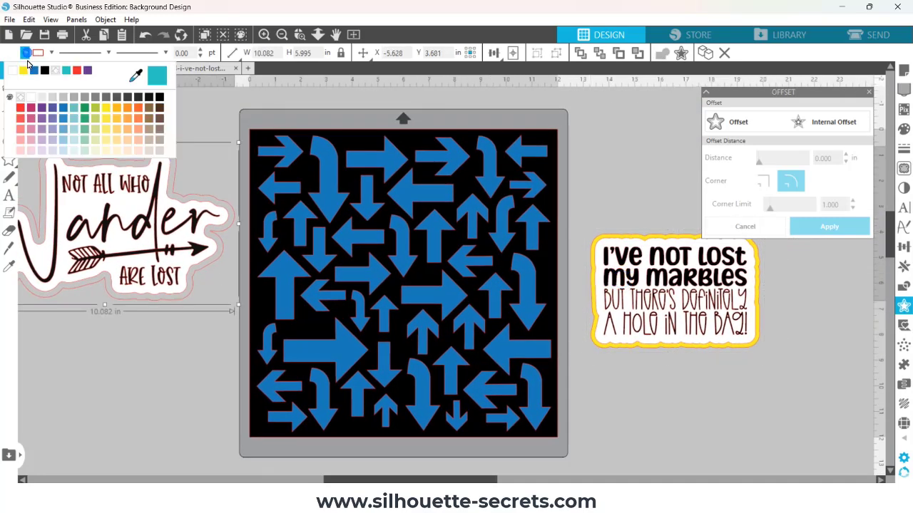
pyautogui.click(22, 71)
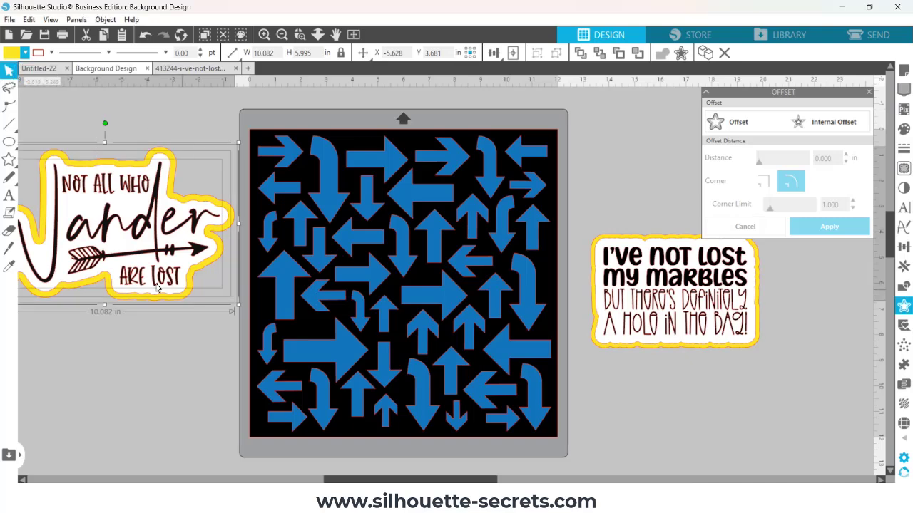
# Move the complete wander design onto the arrow pattern and scale it down proportionally to about 7.3 in wide
pyautogui.moveTo(124, 264); pyautogui.dragTo(427, 320)
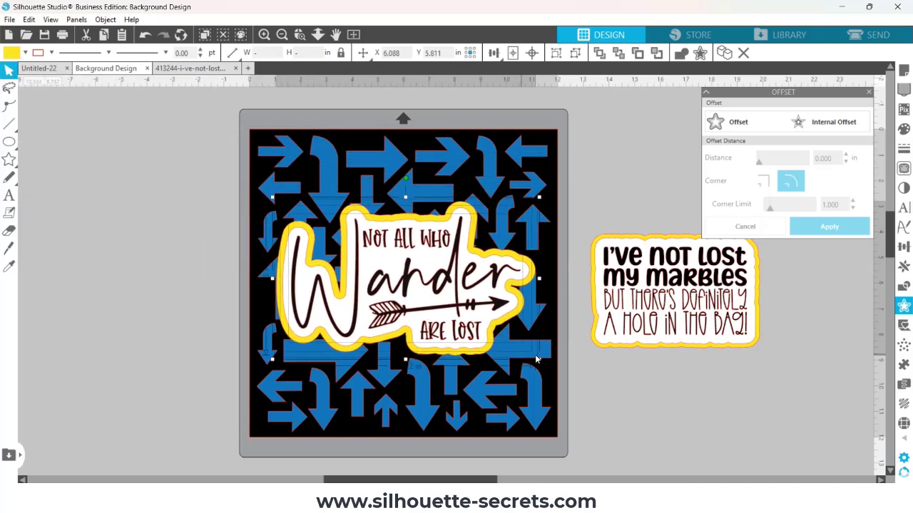
pyautogui.moveTo(539, 364); pyautogui.dragTo(512, 349)
pyautogui.moveTo(478, 329); pyautogui.dragTo(465, 316)
pyautogui.moveTo(407, 282); pyautogui.dragTo(443, 306)
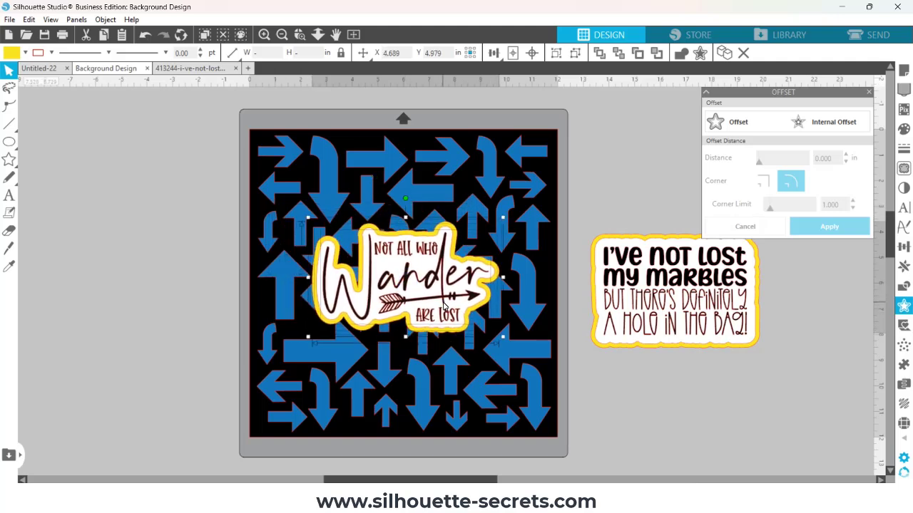
# Center the wander design on the page, enlarge it to about 7.6 by 4.5 in and nudge it into place
pyautogui.click(513, 53)
pyautogui.moveTo(427, 300); pyautogui.dragTo(430, 303)
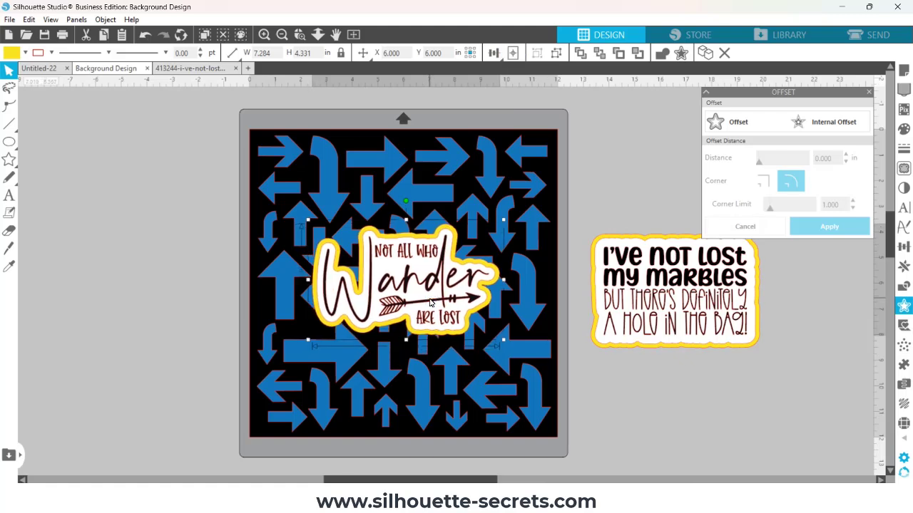
pyautogui.moveTo(503, 220); pyautogui.dragTo(512, 213)
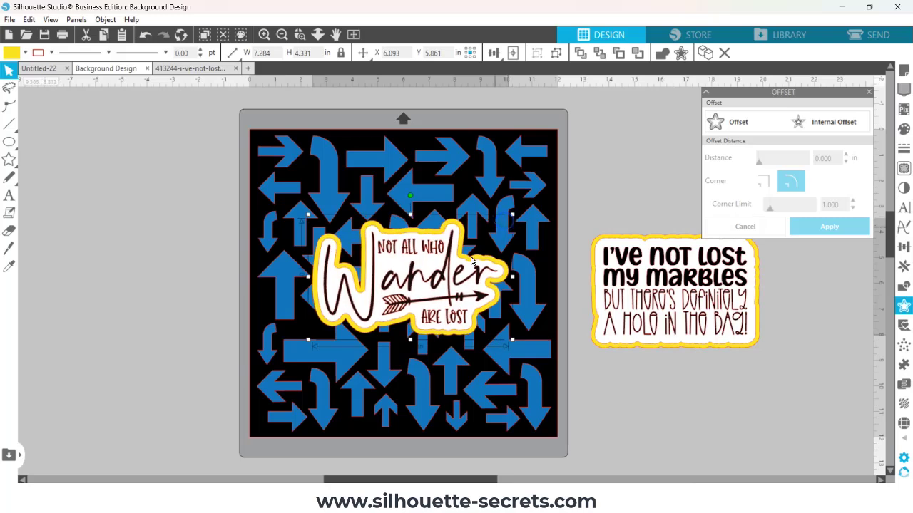
pyautogui.moveTo(449, 285); pyautogui.dragTo(444, 286)
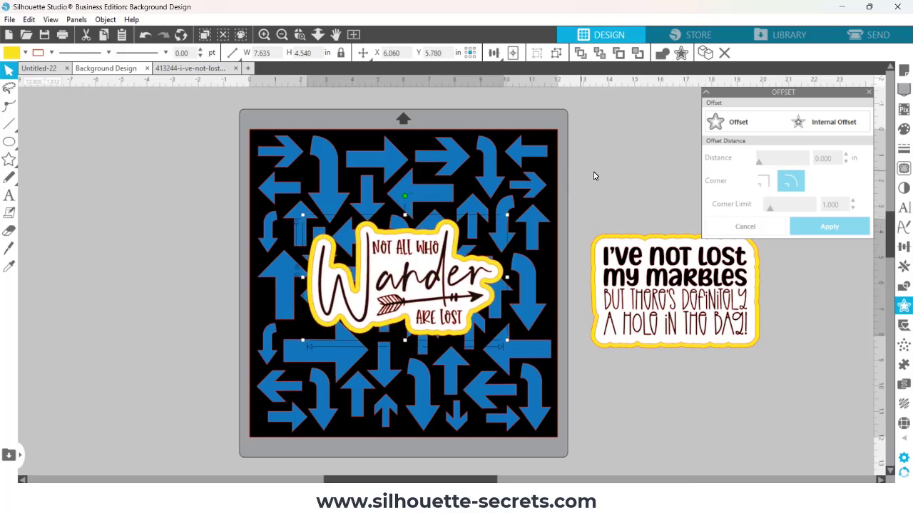